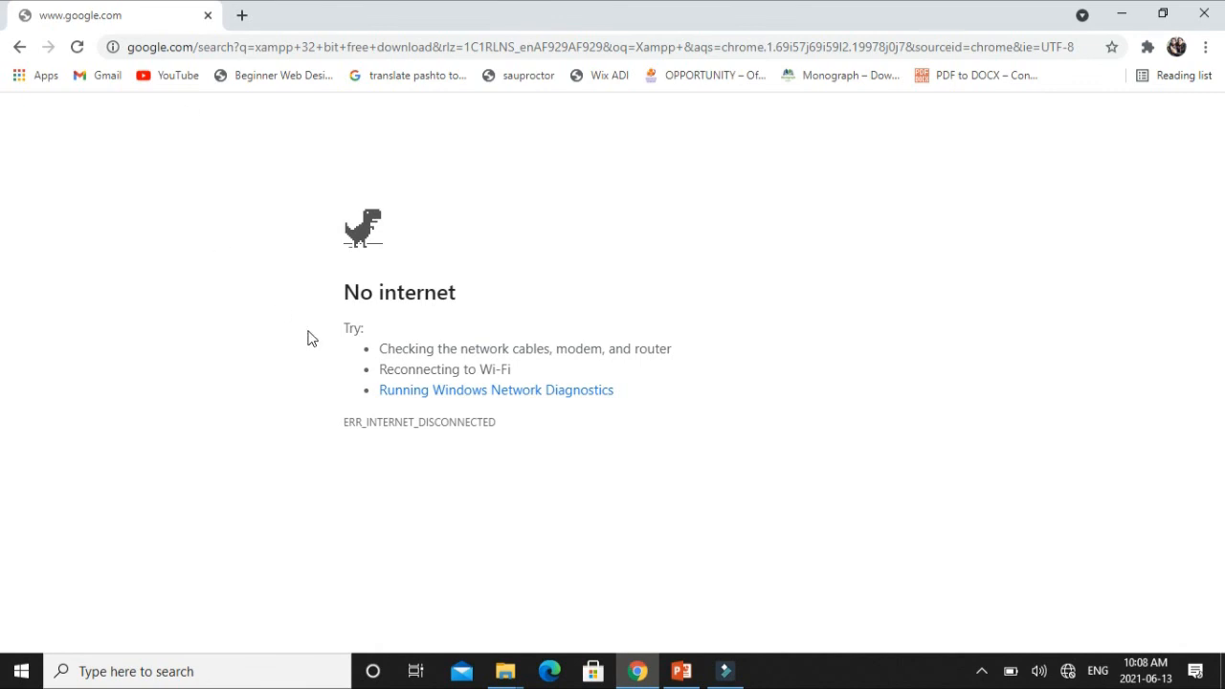
Step: Search the web for "xampp 32 bit free download"
left_click(297, 50)
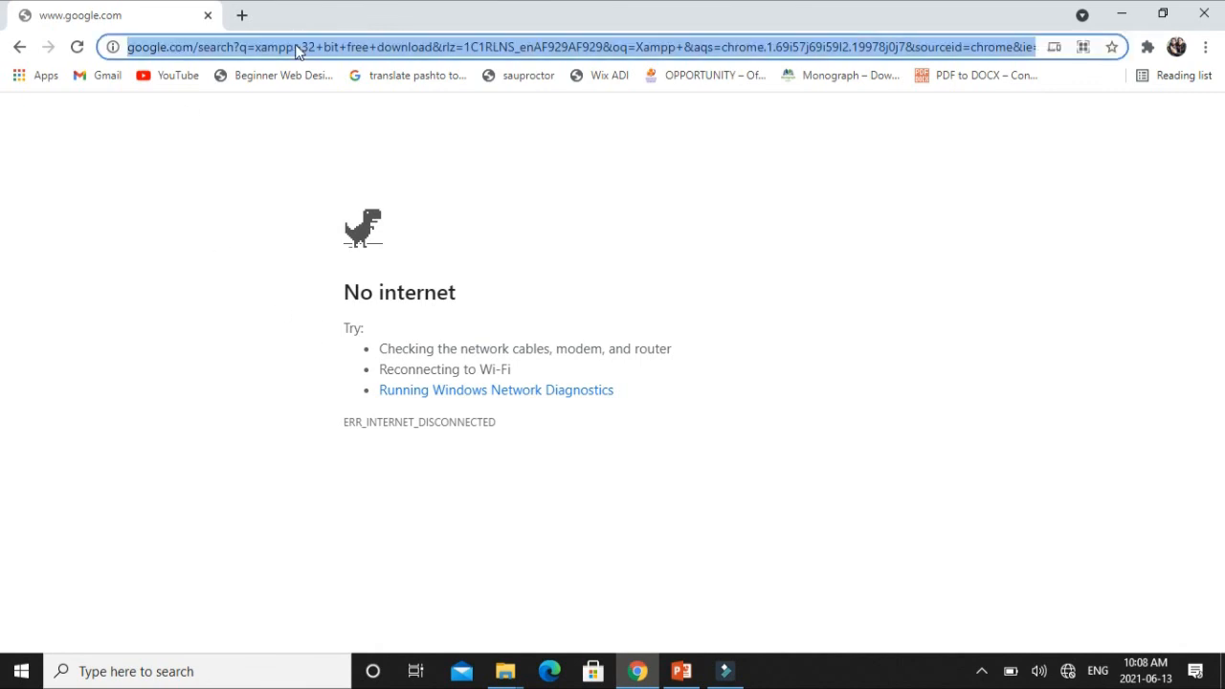
type("Xam")
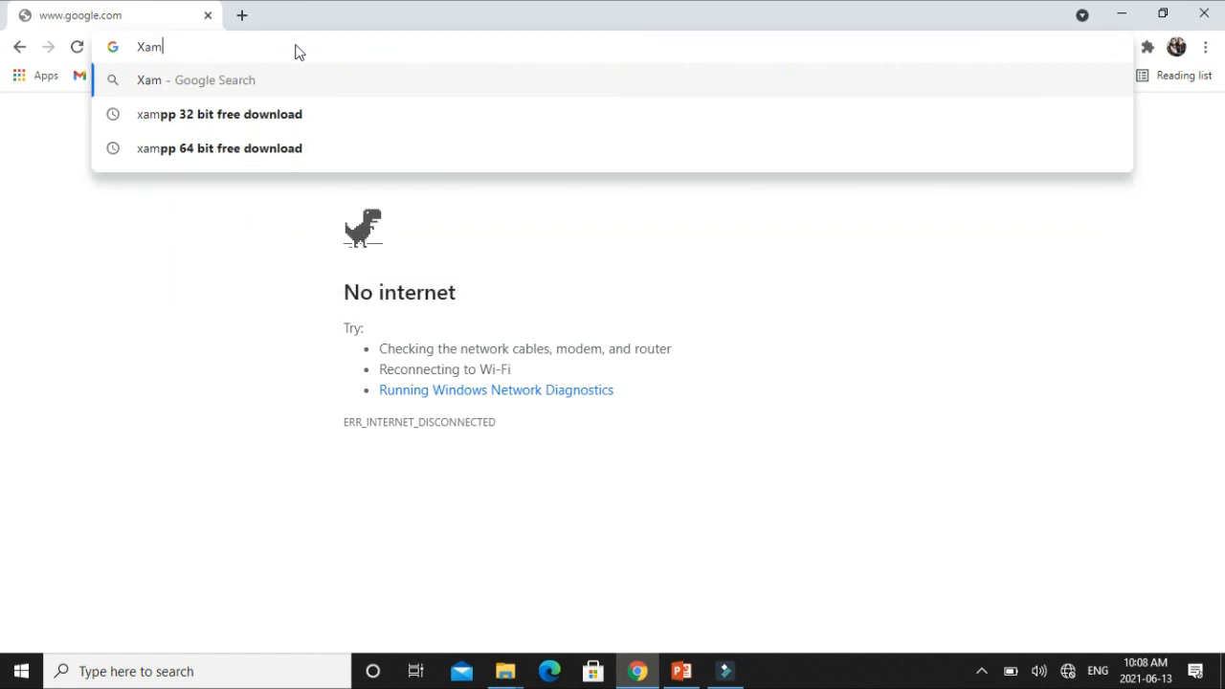
type("pp")
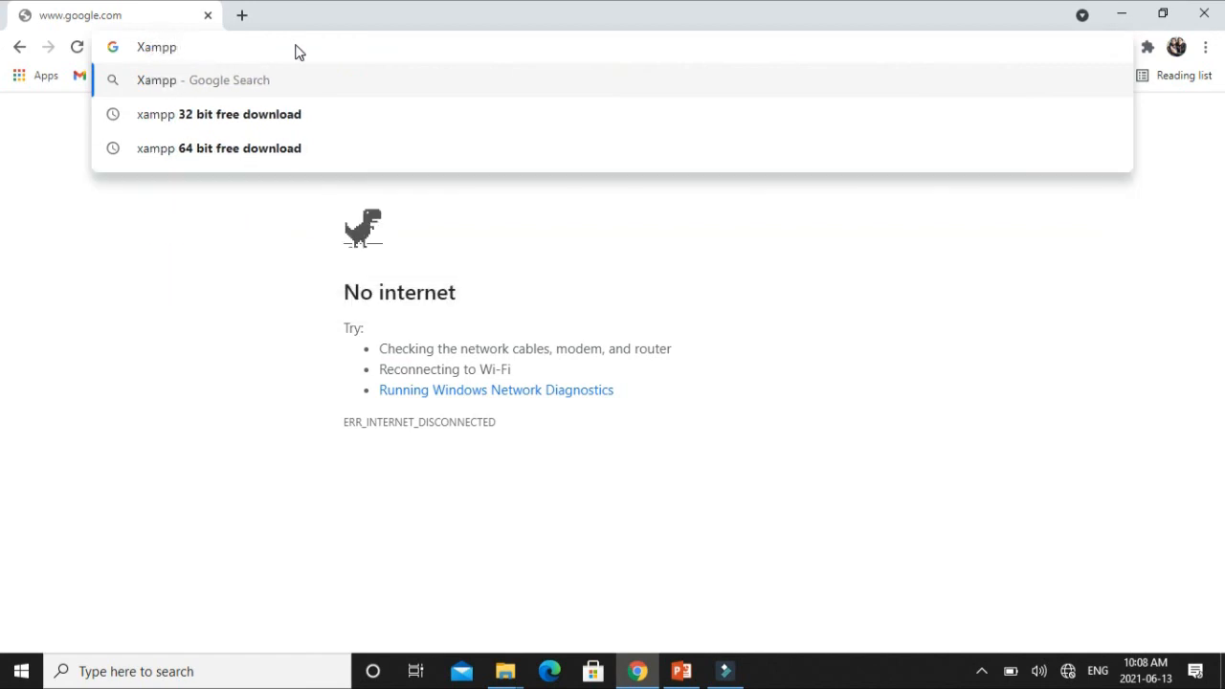
type(" 32")
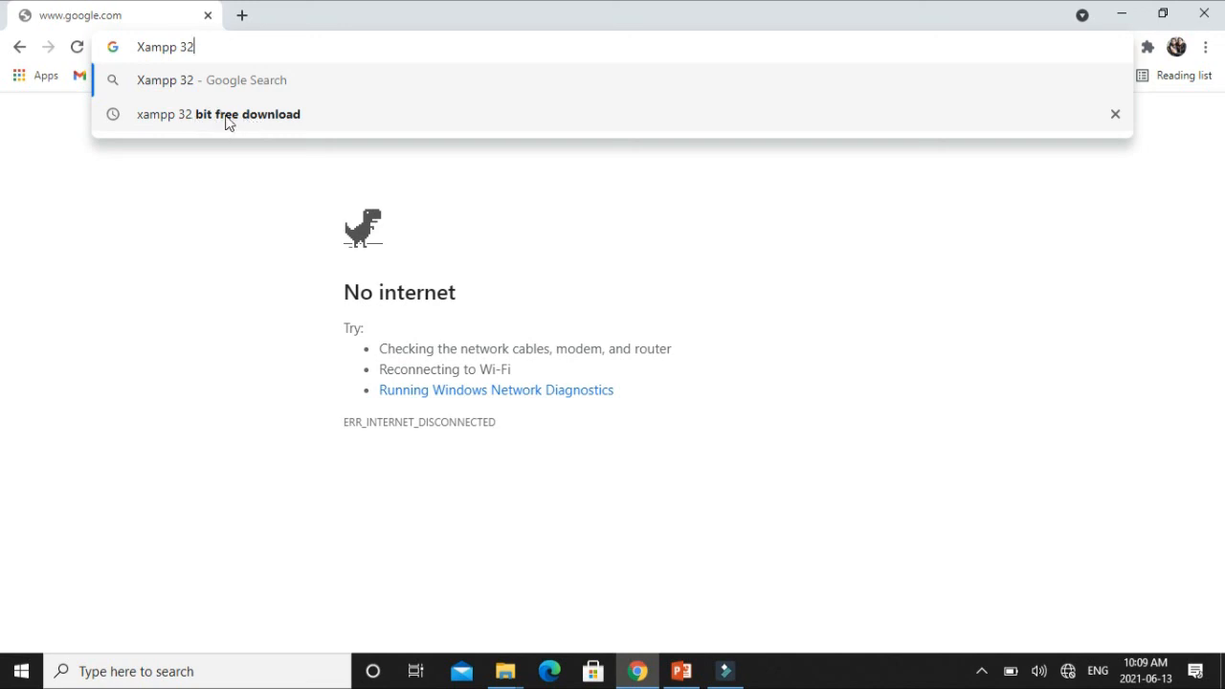
left_click(296, 116)
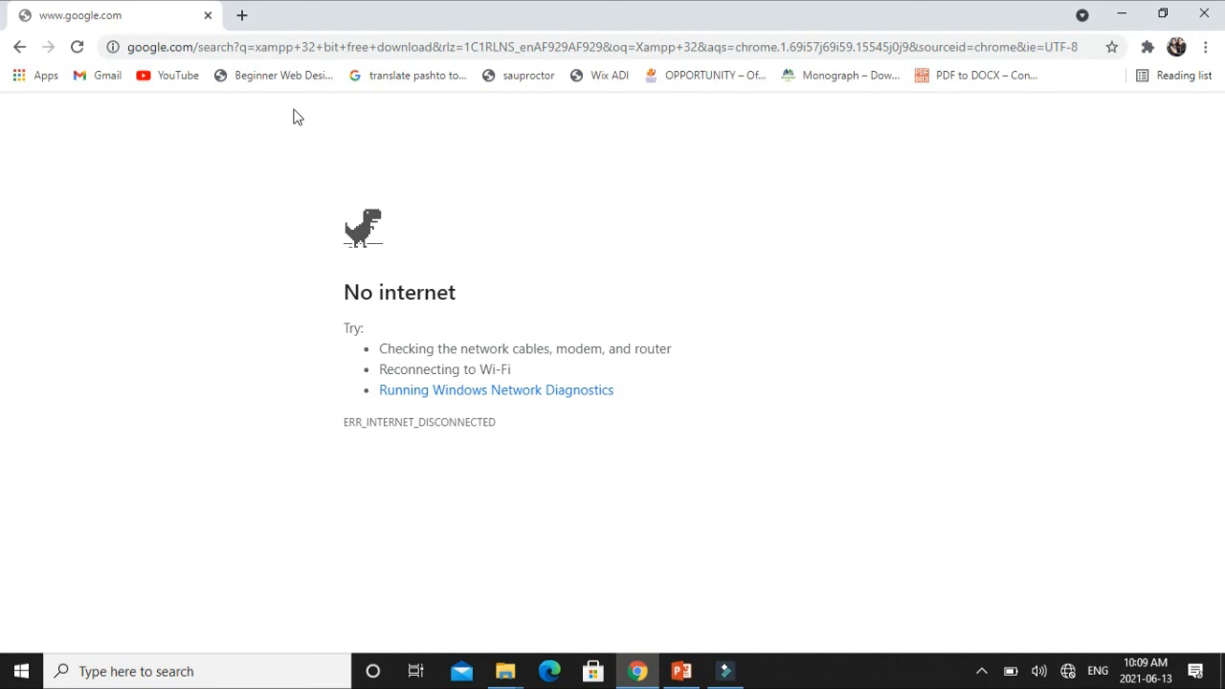
Step: Launch the xampp-32-bit installer from the Downloads folder and keep all default components selected
left_click(1118, 12)
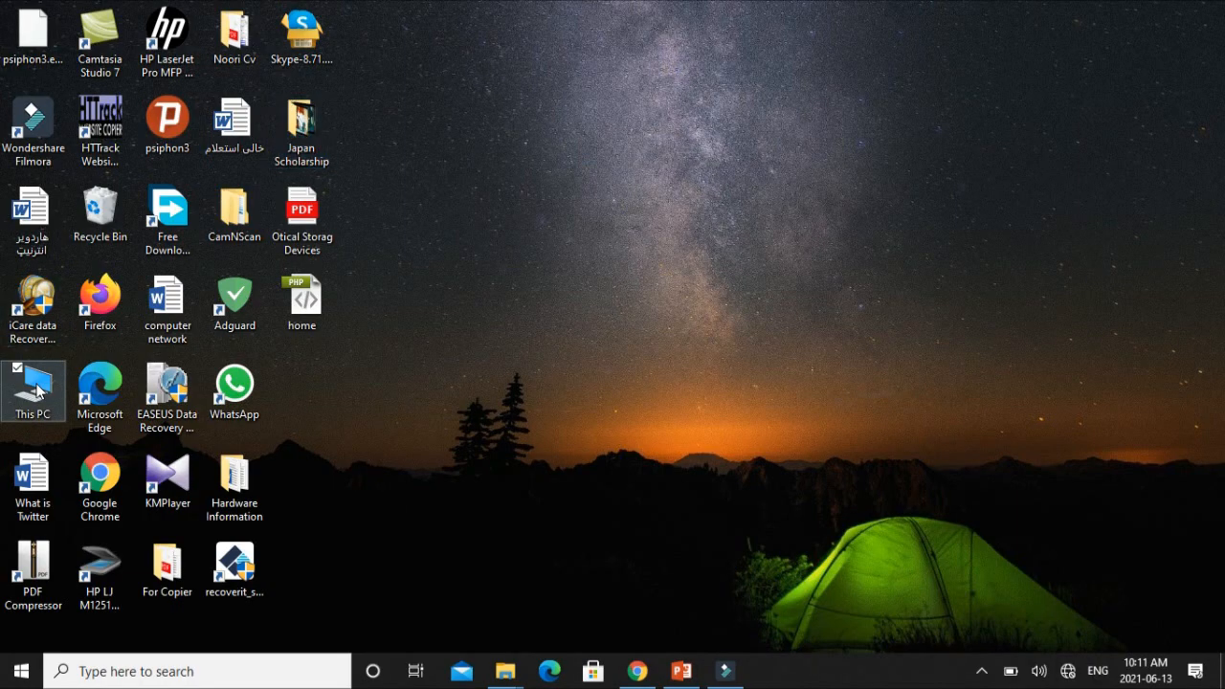
double_click(37, 390)
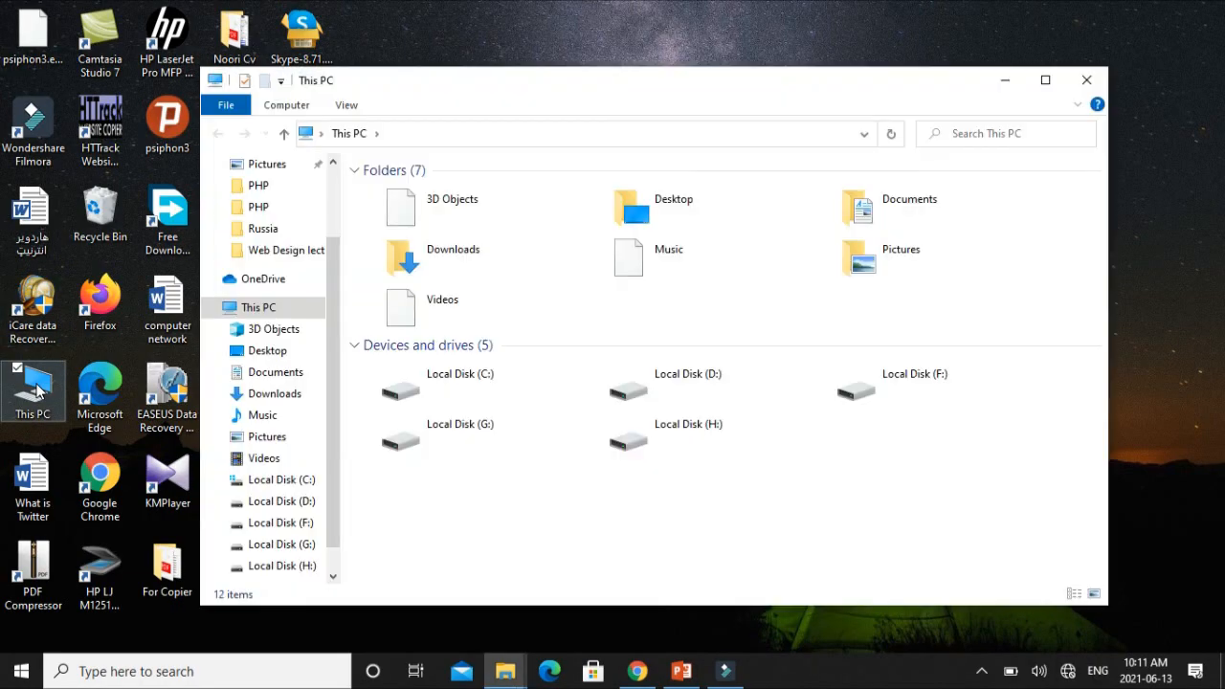
double_click(414, 262)
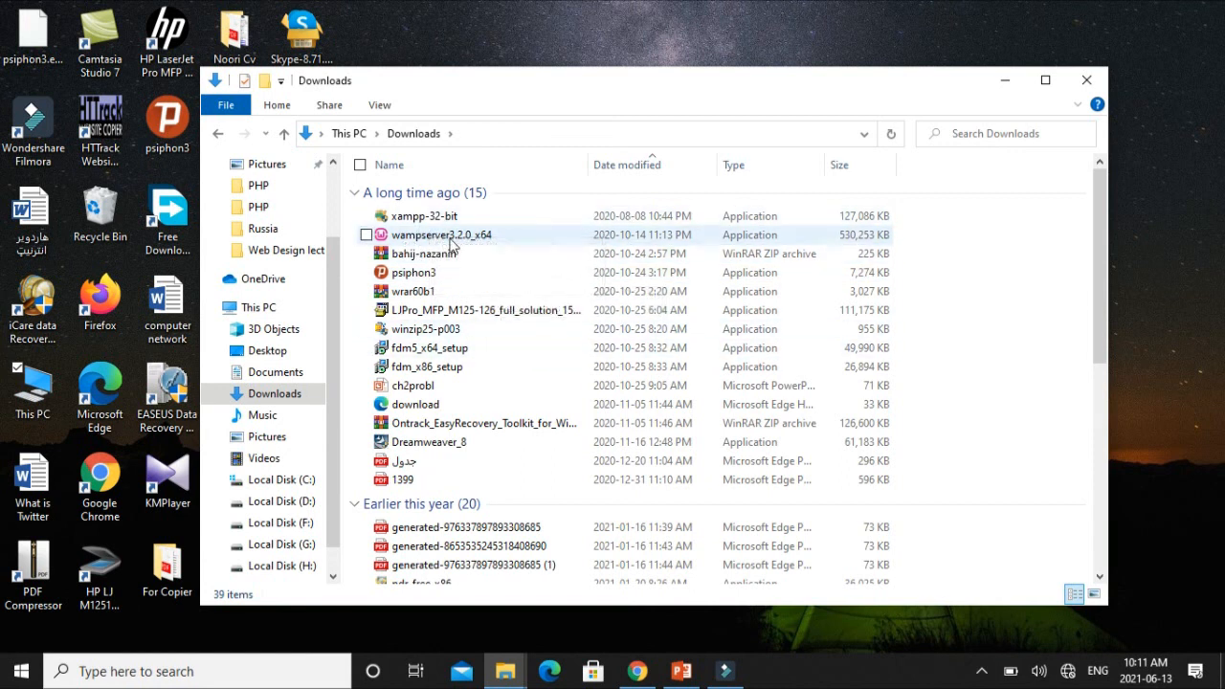
left_click(398, 219)
double_click(398, 219)
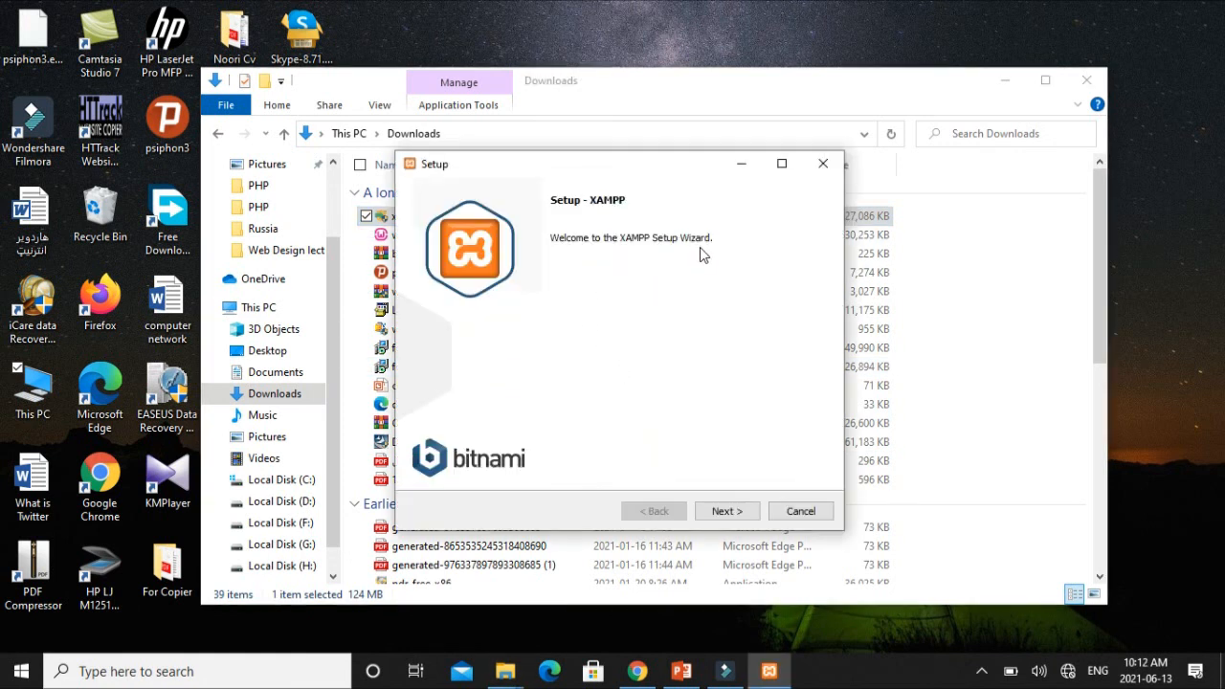
left_click(724, 513)
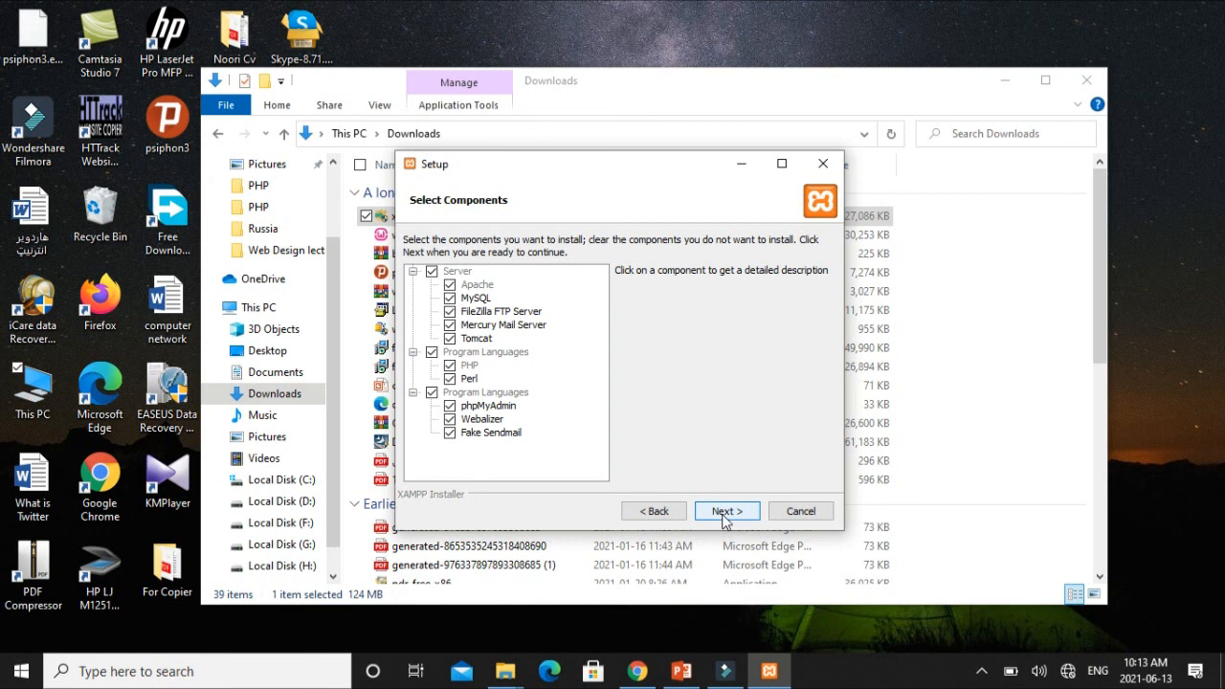
left_click(725, 517)
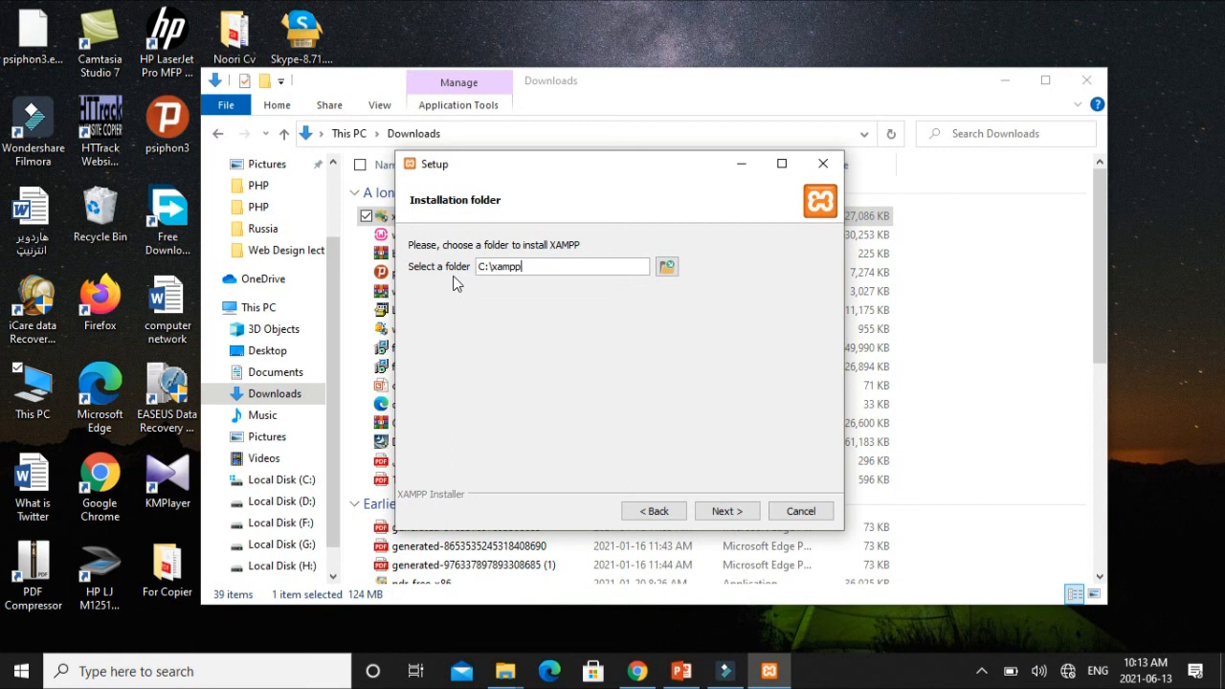
Step: Try to continue the setup with C:\xampp as the installation folder
left_click(667, 268)
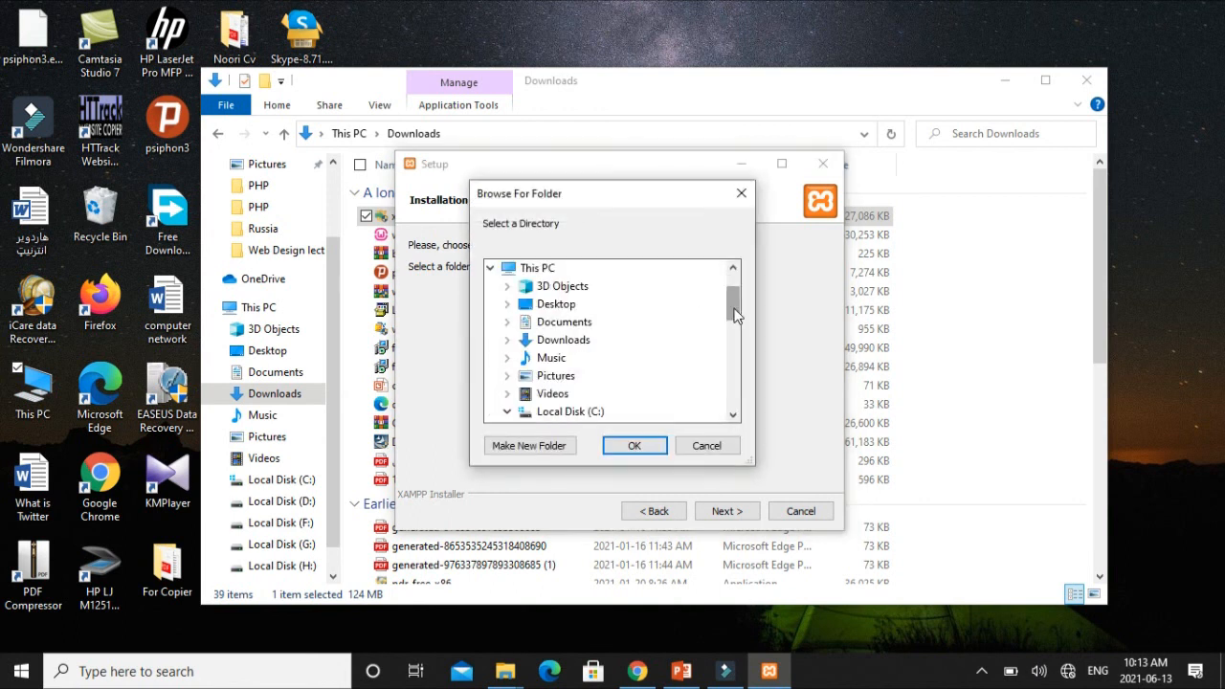
left_click(741, 193)
left_click(739, 511)
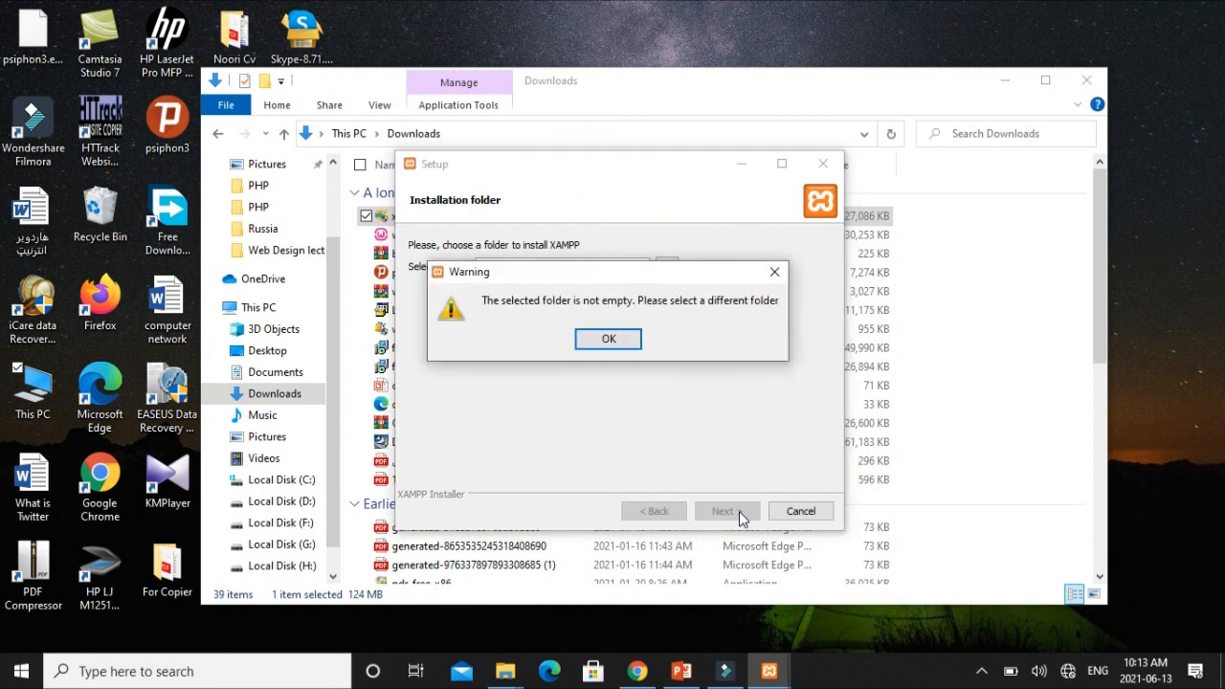
left_click(611, 341)
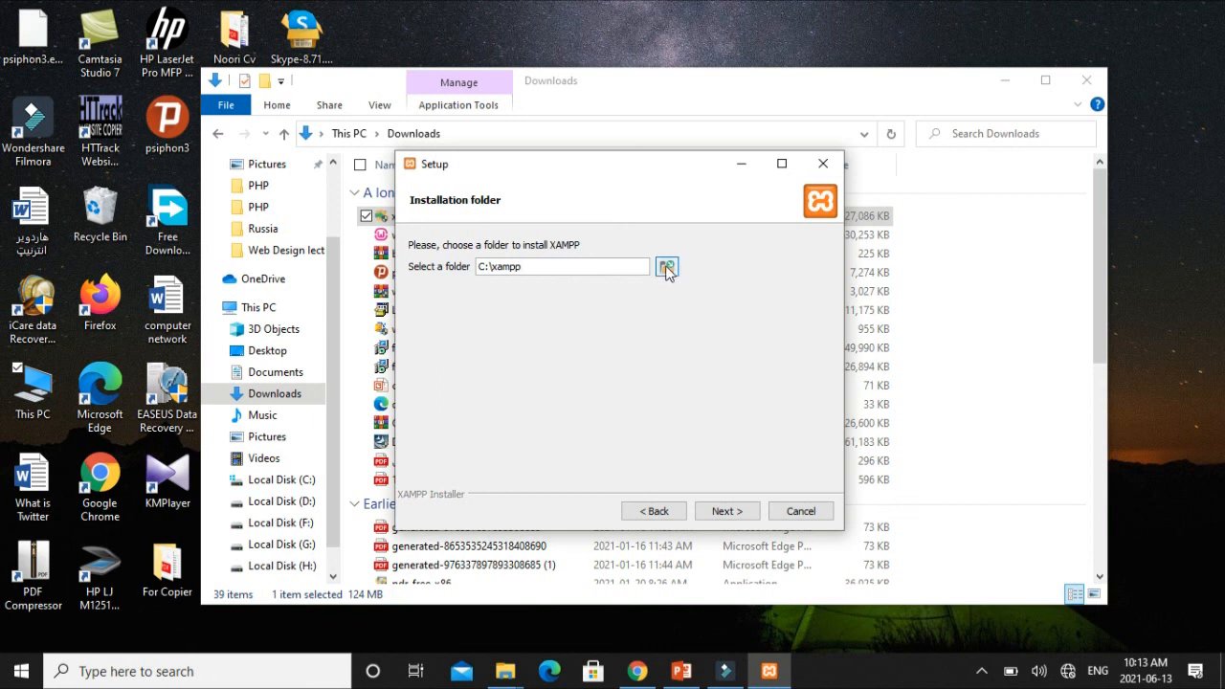
Step: Create a folder named New folder on Local Disk (C:) and use it as the XAMPP installation folder
left_click(666, 268)
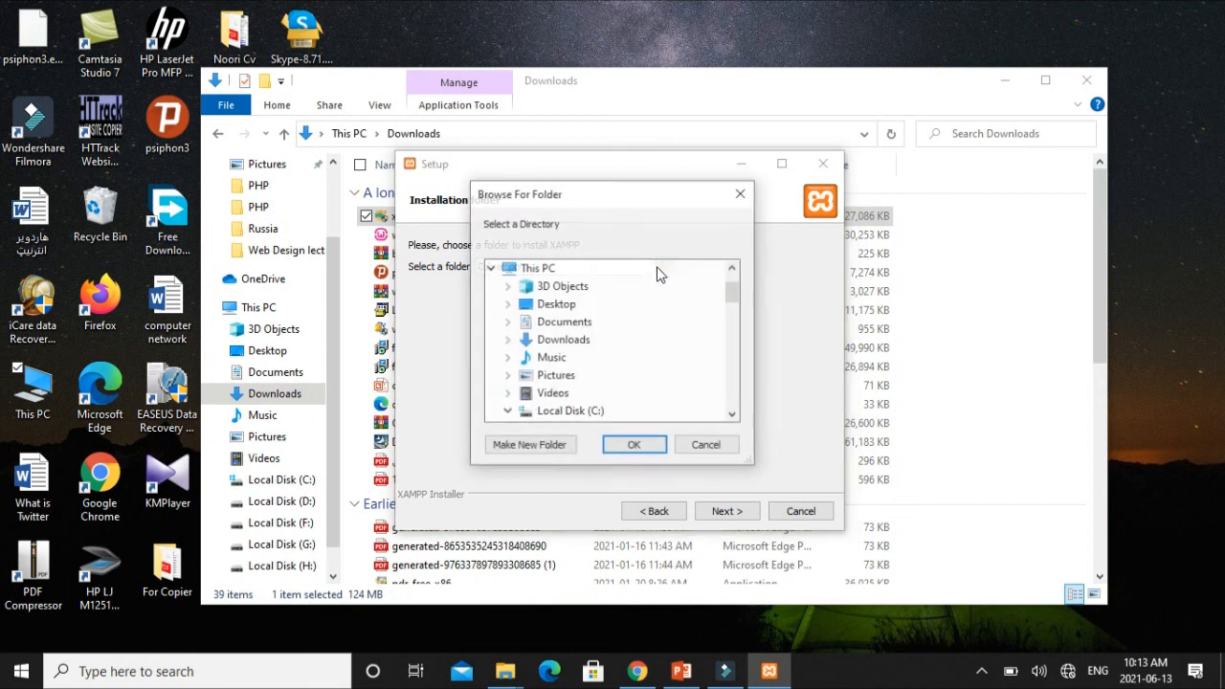
left_click_drag(730, 296, 731, 301)
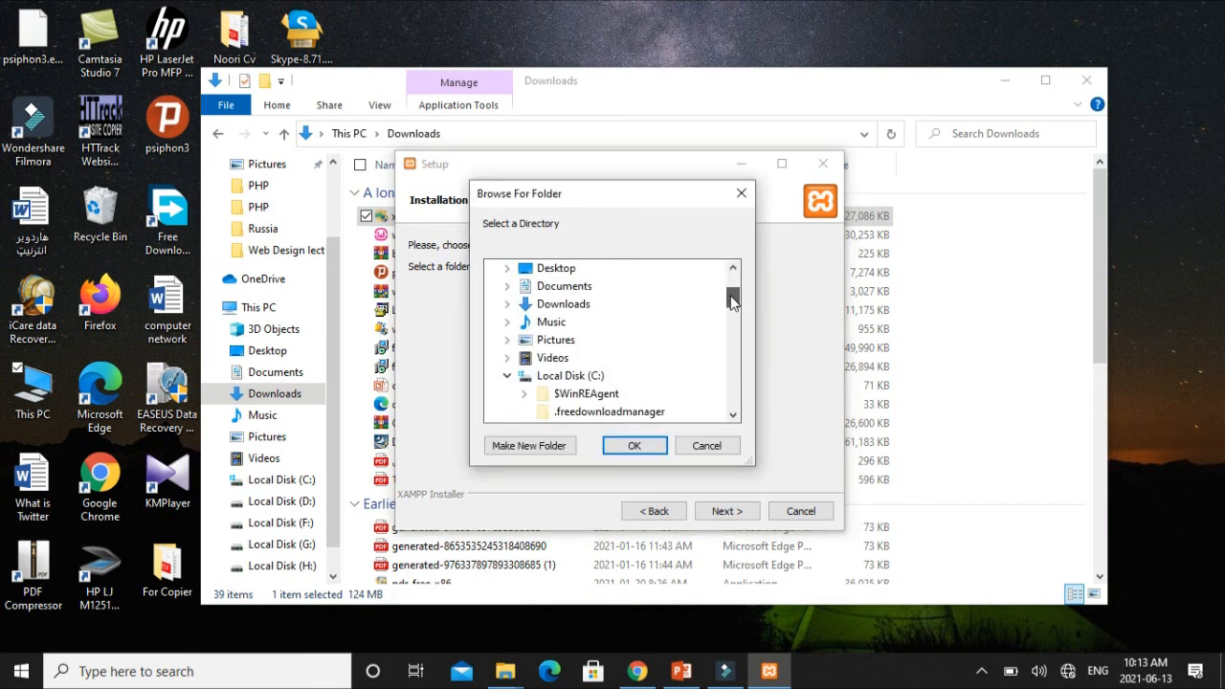
left_click(593, 376)
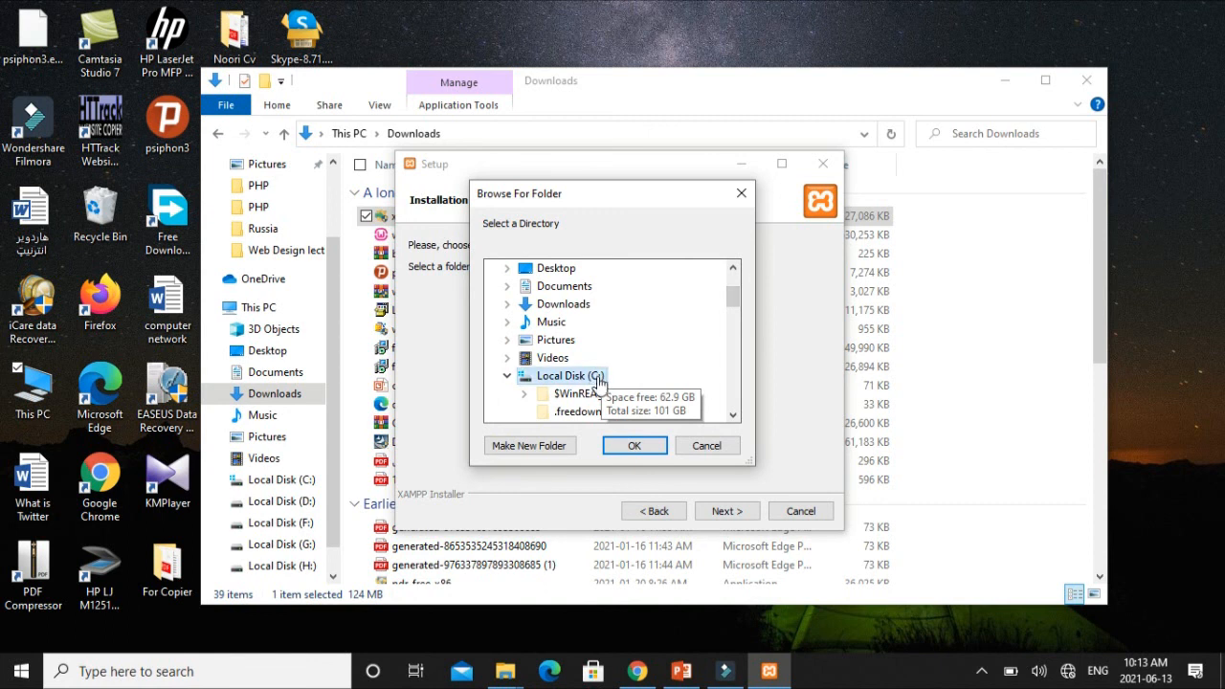
left_click(540, 447)
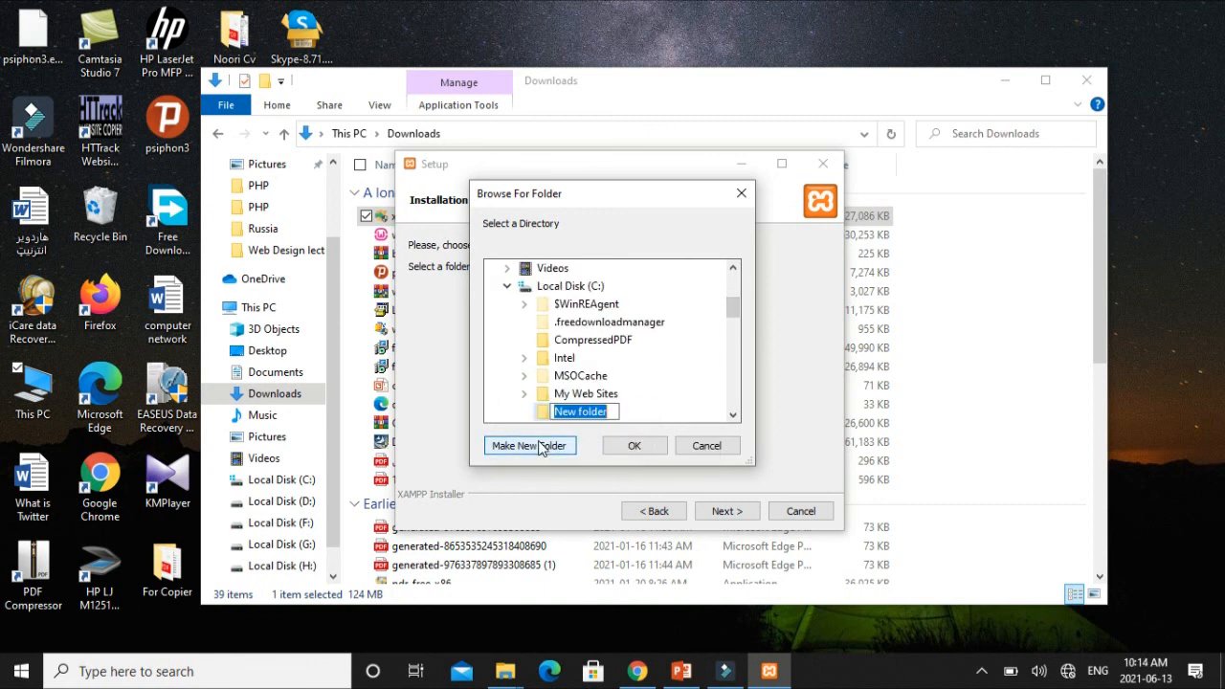
left_click(632, 448)
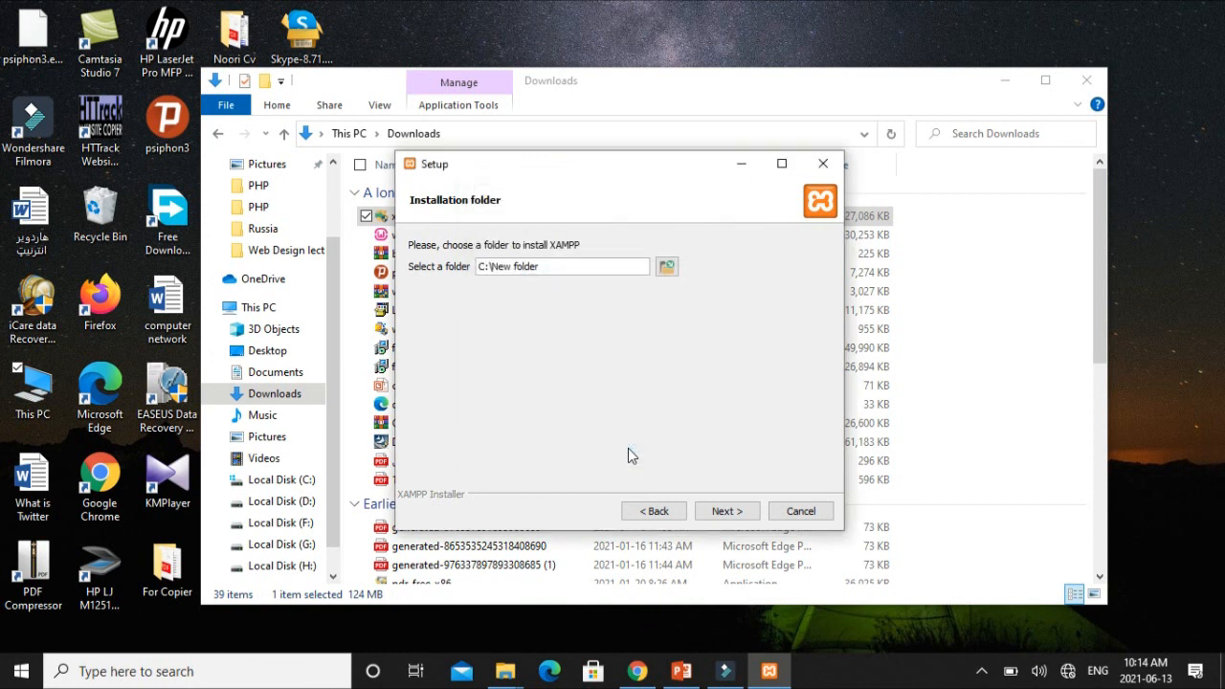
left_click(712, 515)
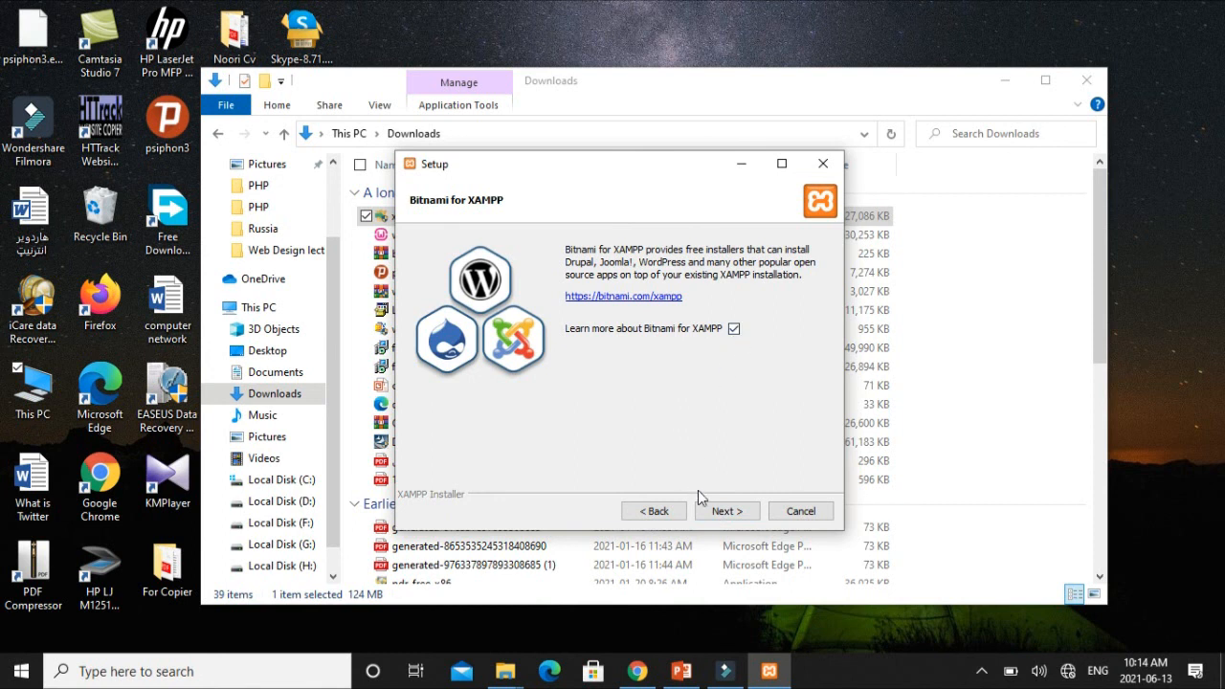
Step: Run the XAMPP installation and allow Apache HTTP Server through the firewall on public networks
left_click(727, 513)
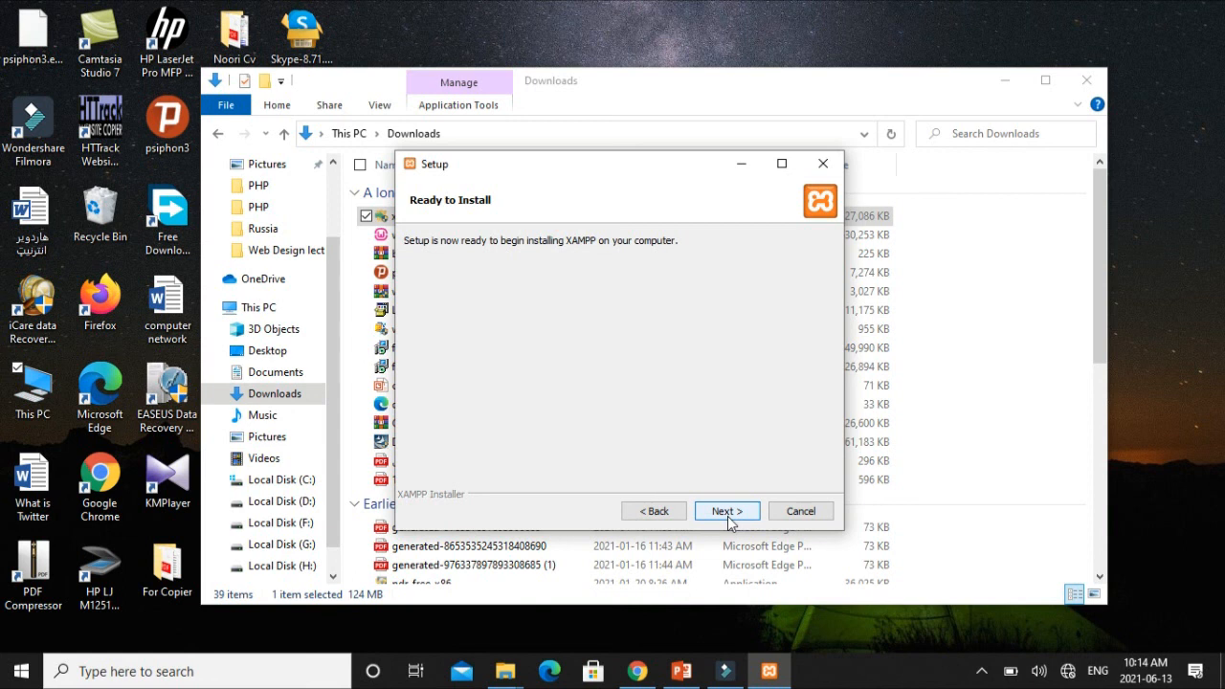
left_click(727, 514)
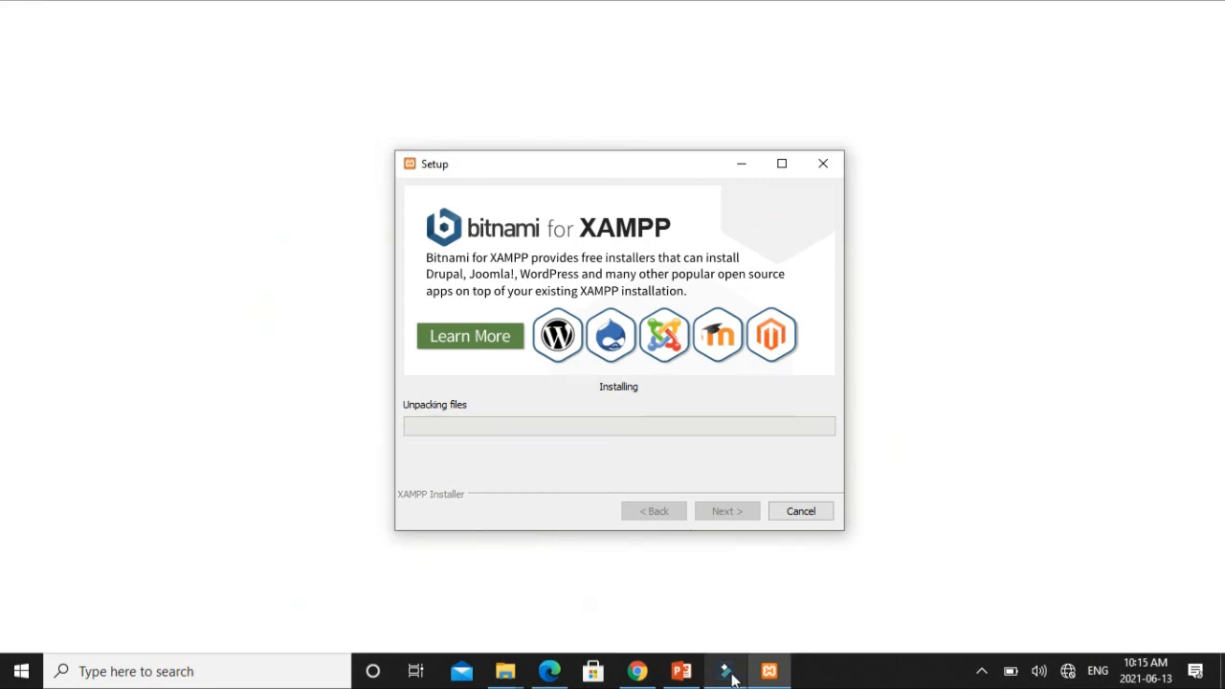
mouse_move(733, 678)
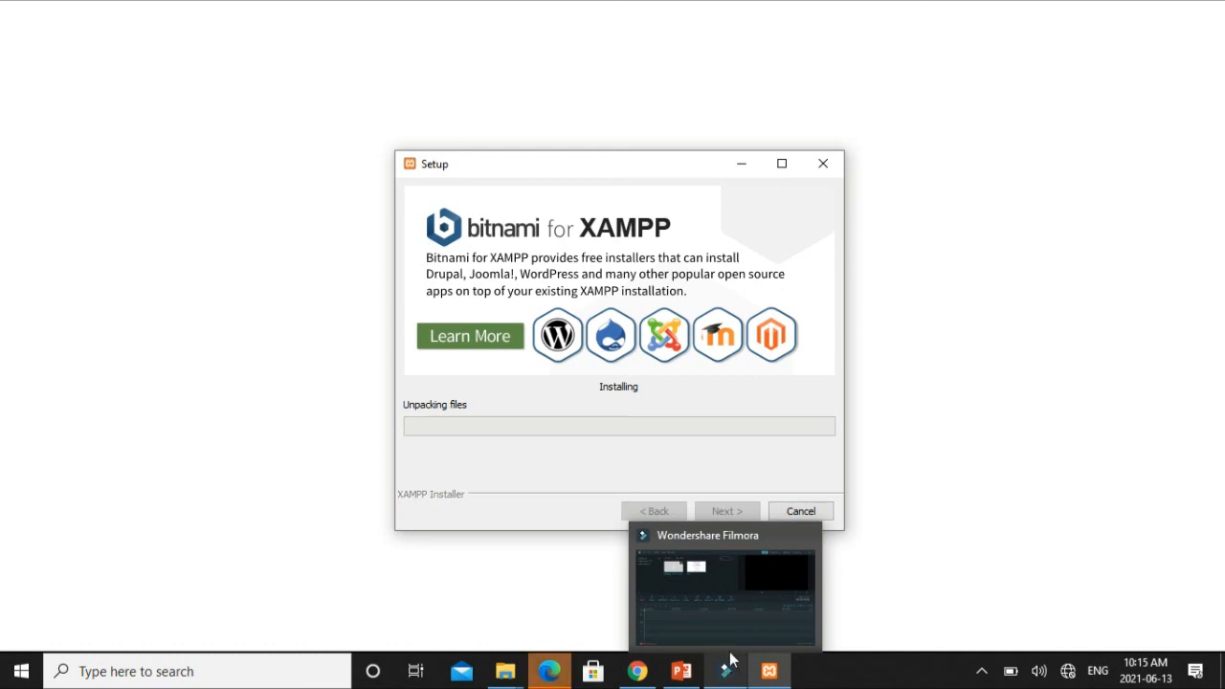
left_click(724, 622)
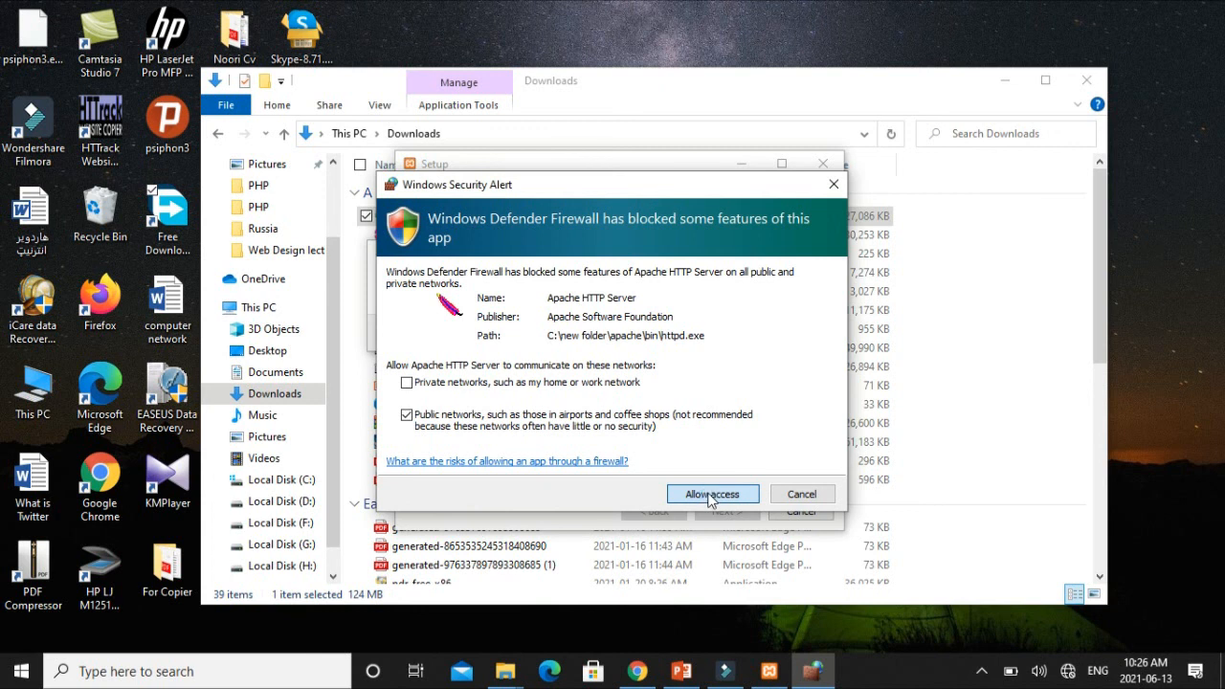
left_click(709, 495)
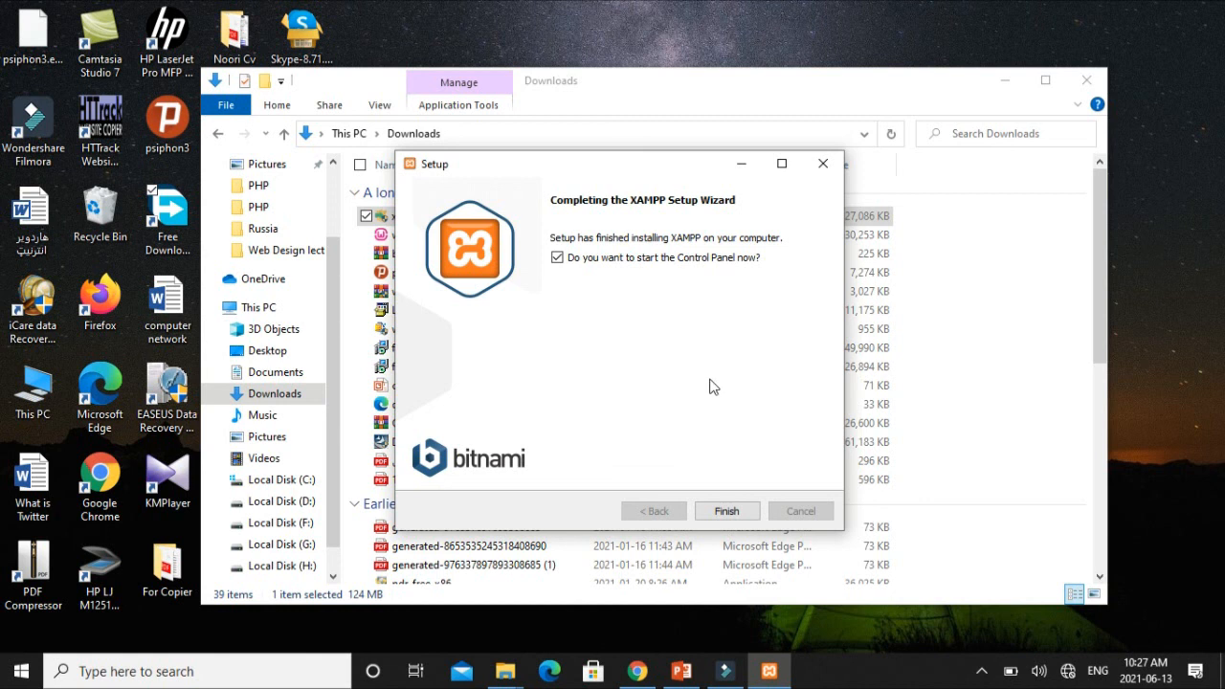
Step: Finish the setup and open the XAMPP Control Panel with English as its language
left_click(728, 513)
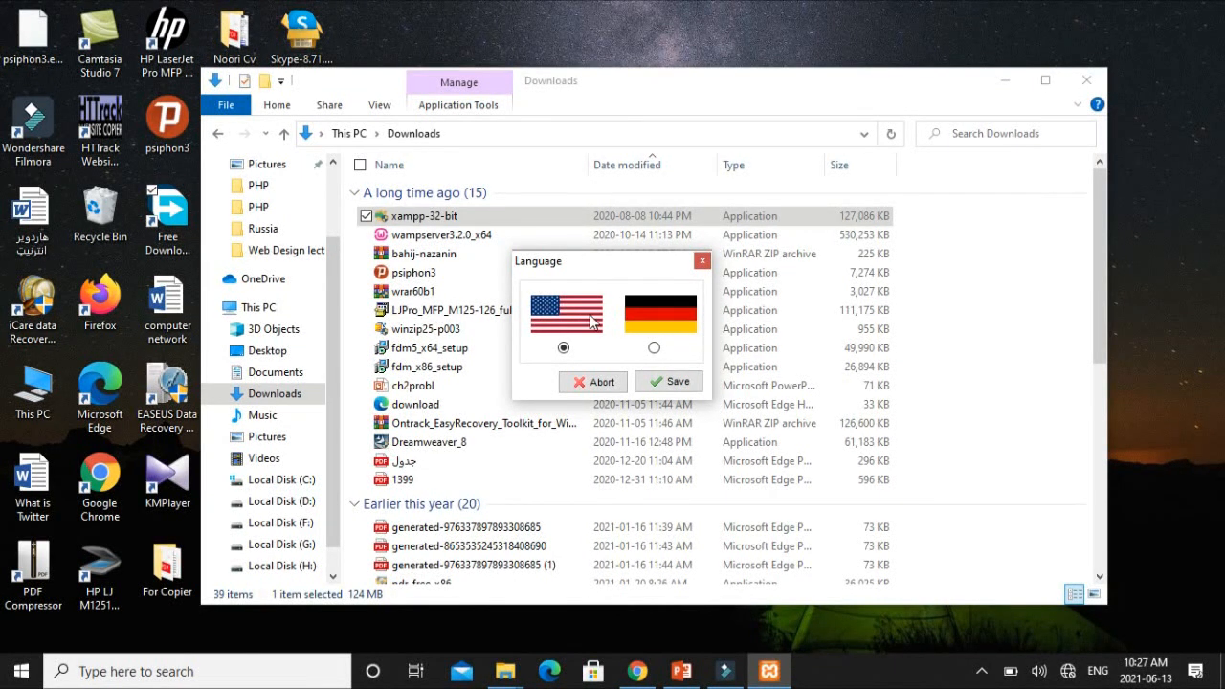
left_click(668, 383)
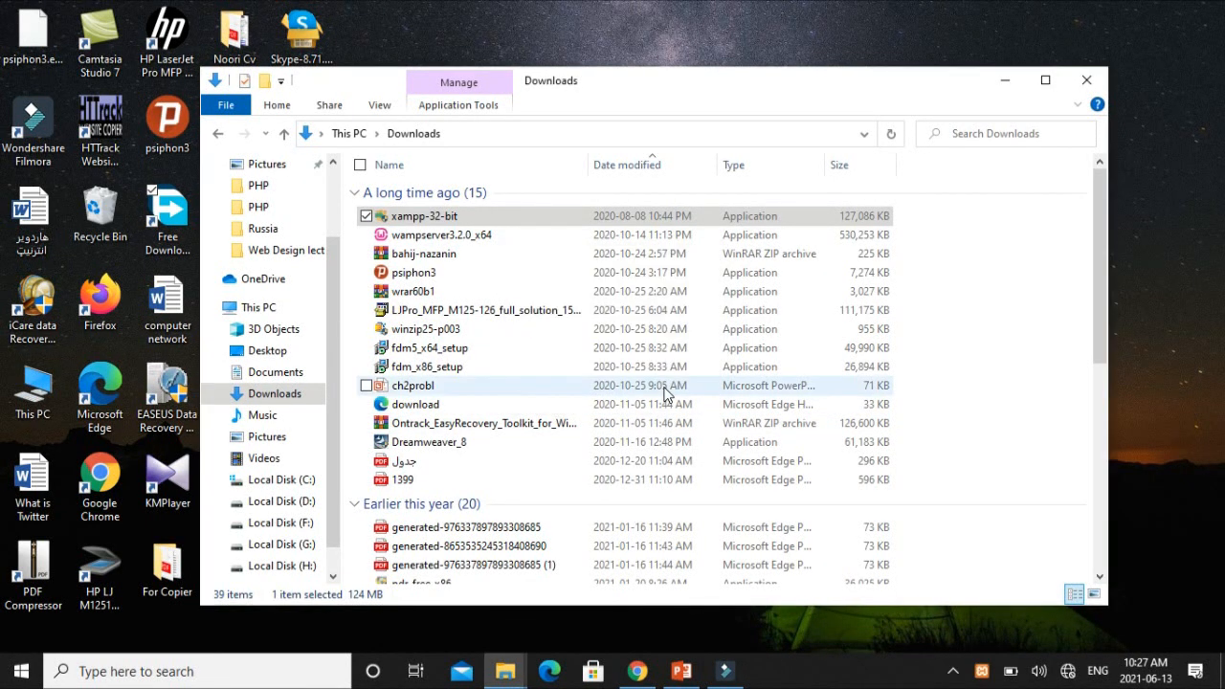
left_click(1092, 88)
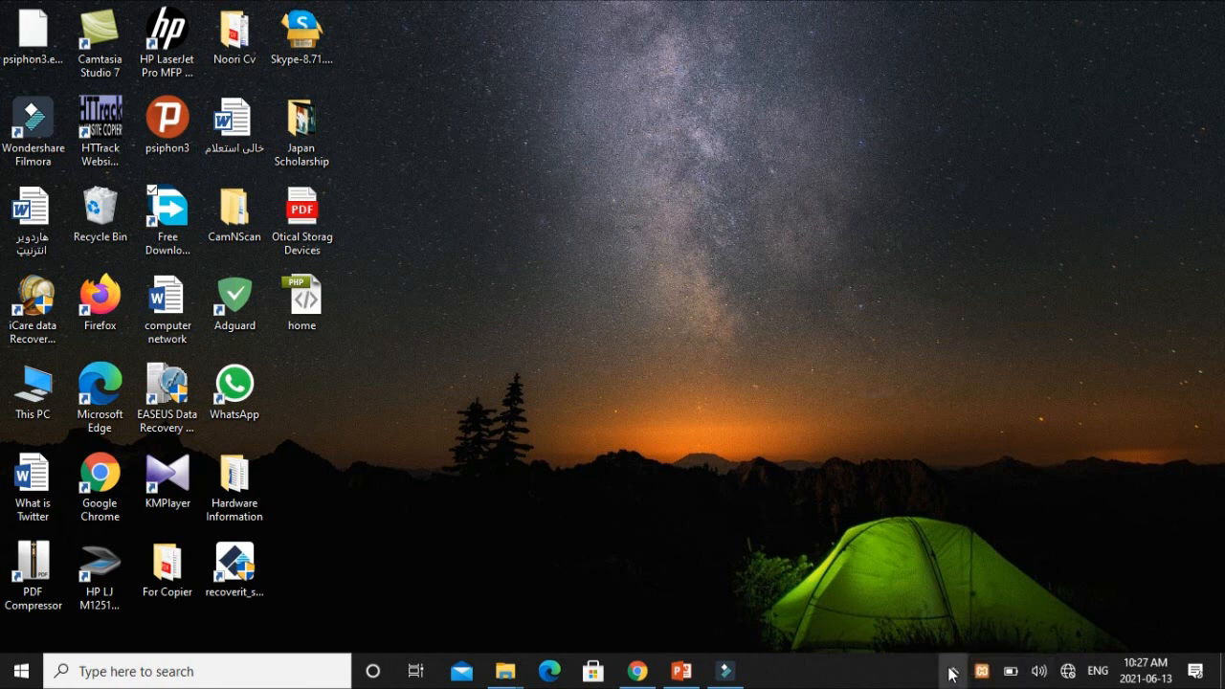
left_click(980, 670)
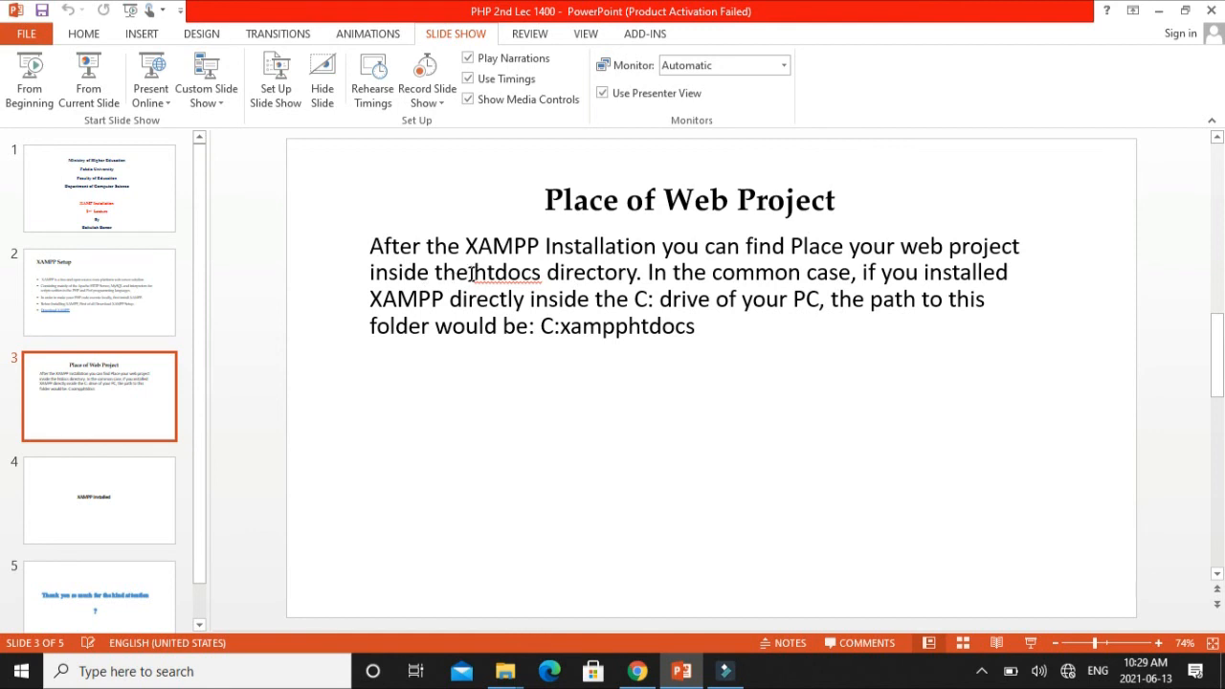
Step: Highlight the words "the htdocs" in the body text of the Place of Web Project slide
left_click_drag(436, 274, 533, 274)
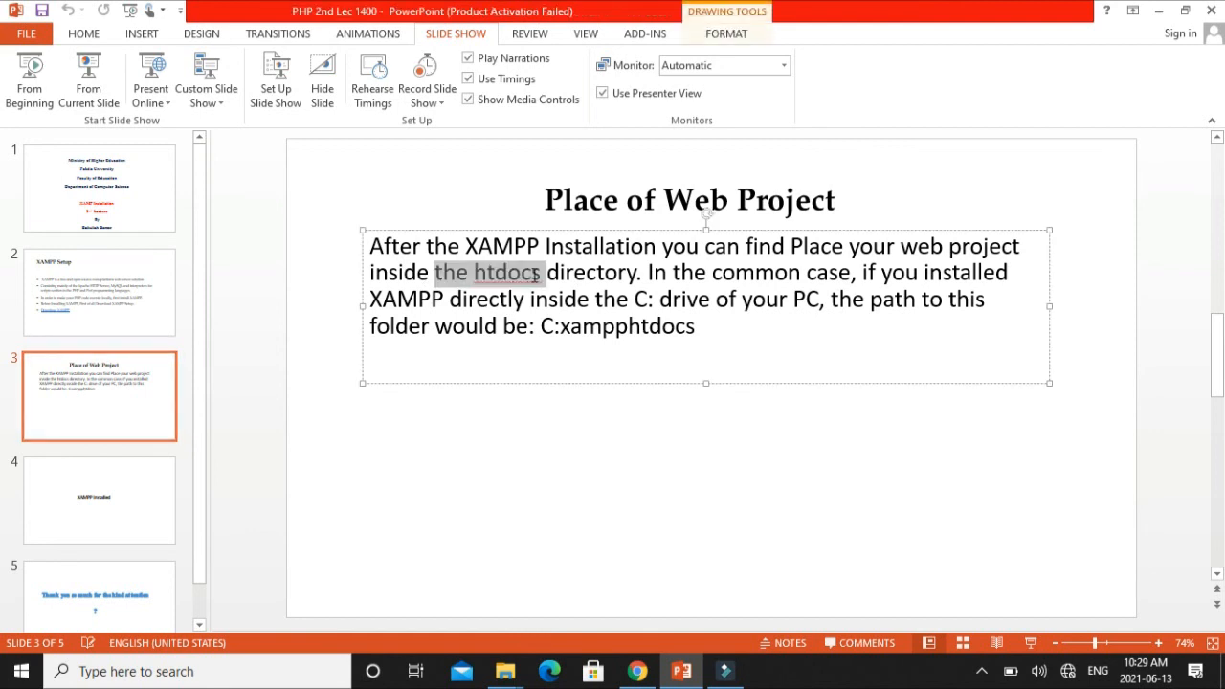
left_click(535, 275)
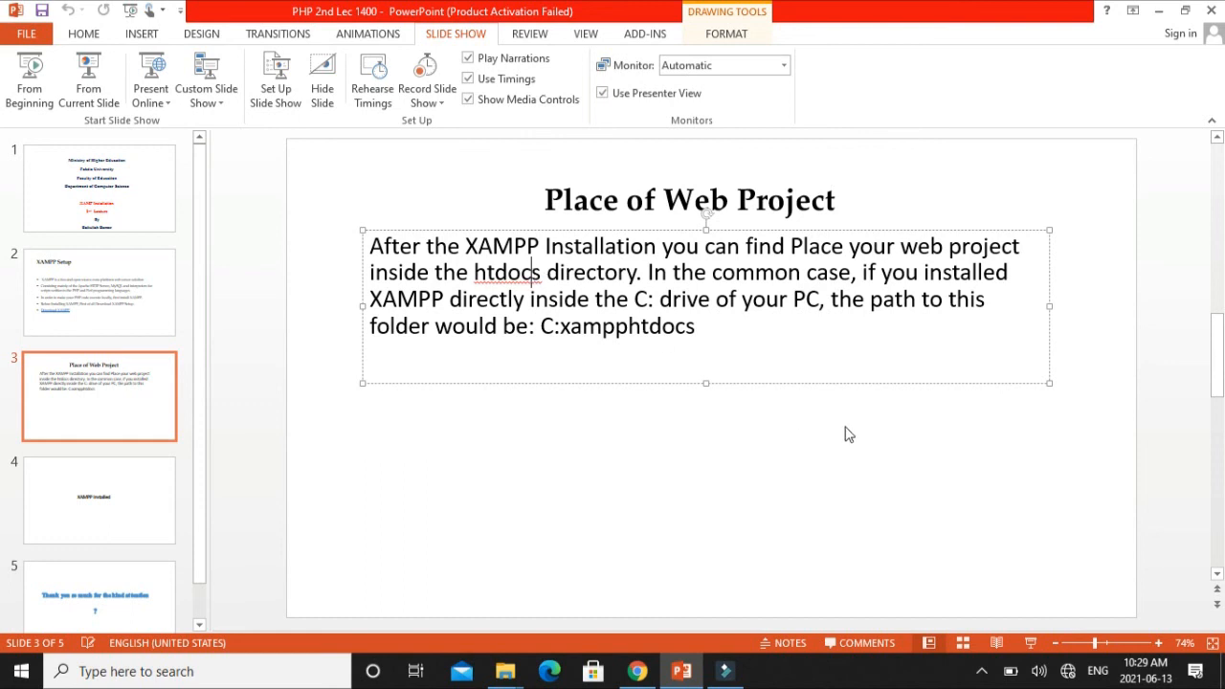
left_click(1133, 208)
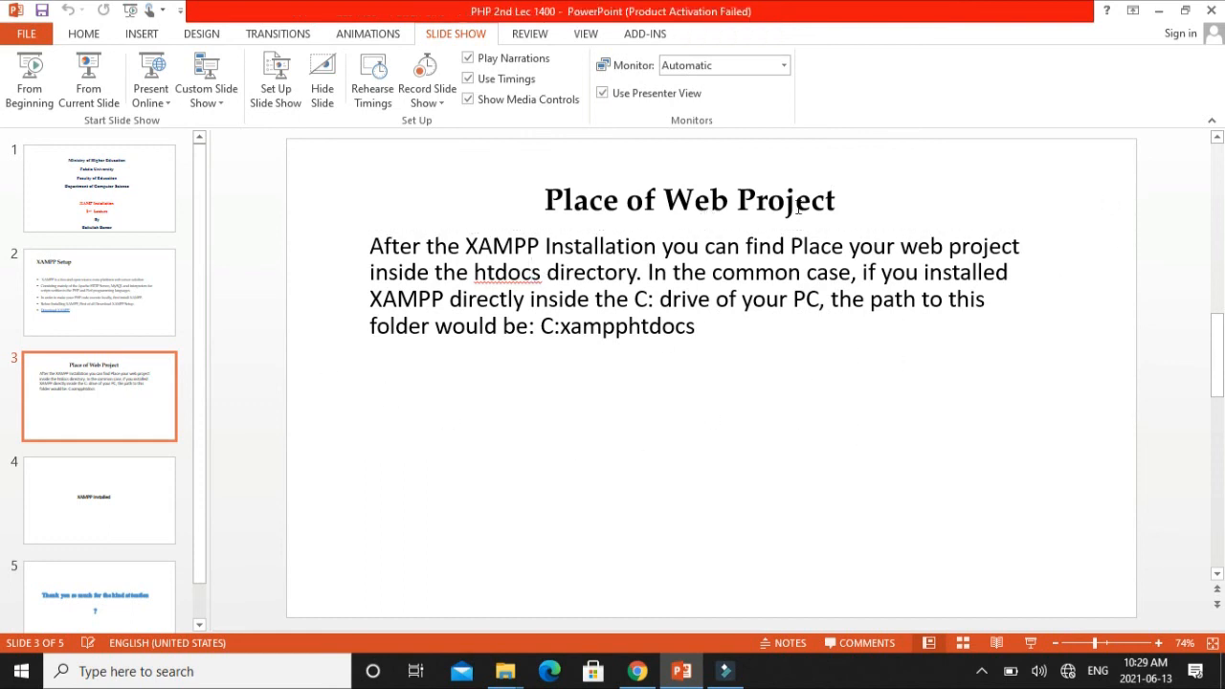
Step: Close the presentation and minimize the htdocs folder window to return to the desktop
left_click(1216, 10)
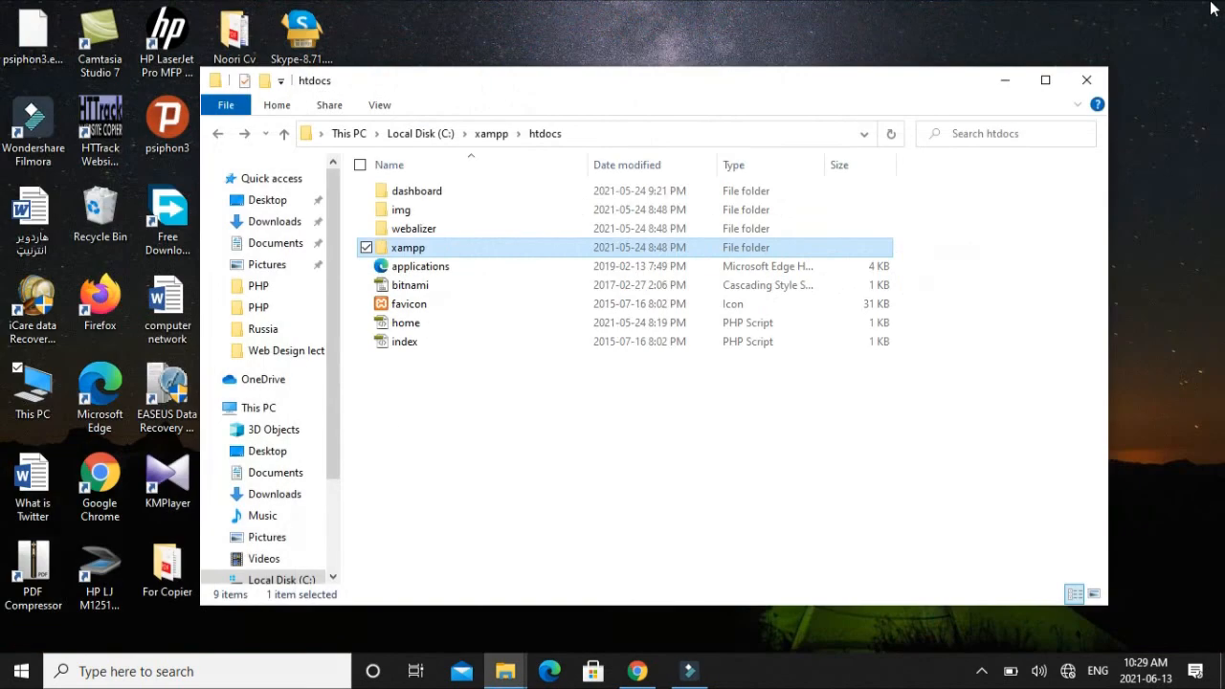
left_click(1005, 82)
right_click(565, 127)
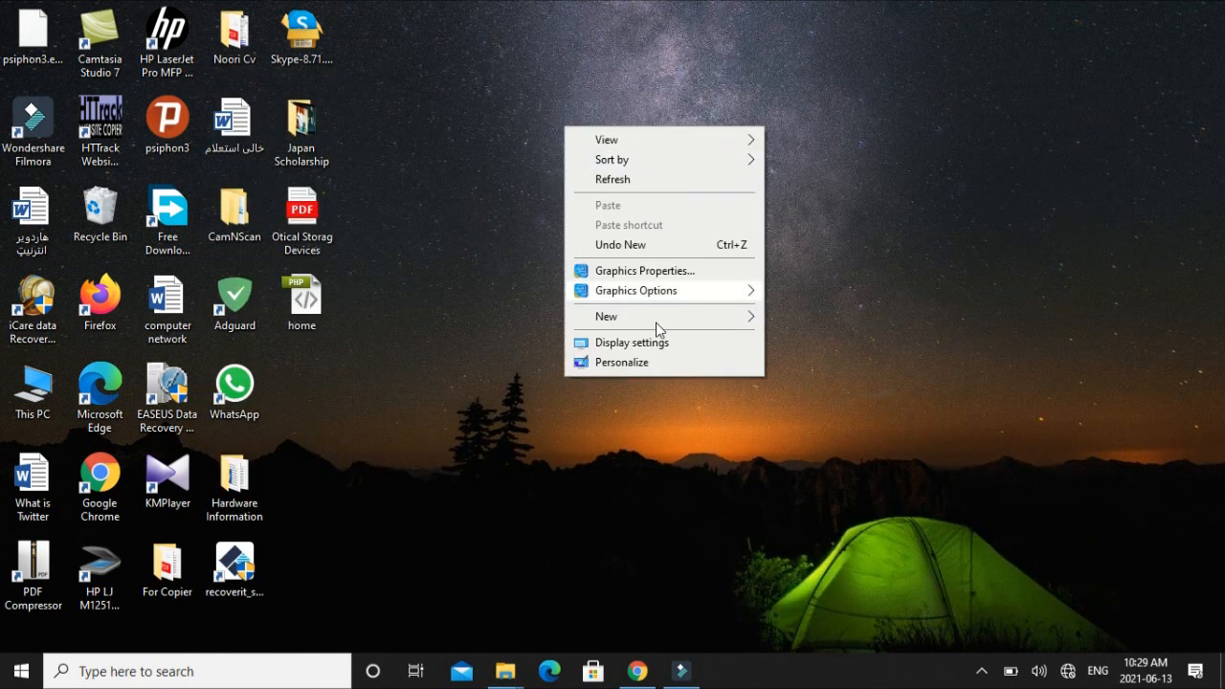
mouse_move(724, 327)
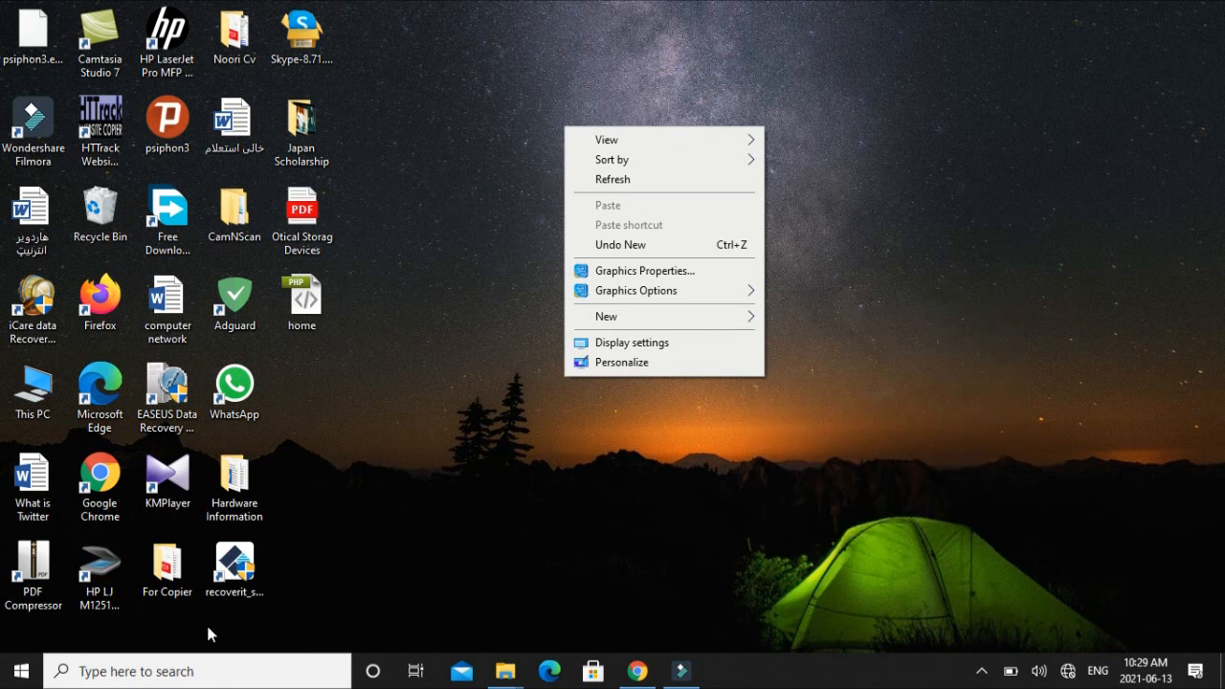
Step: Search Windows for "dre" and launch Adobe Dreamweaver CS5
left_click(204, 682)
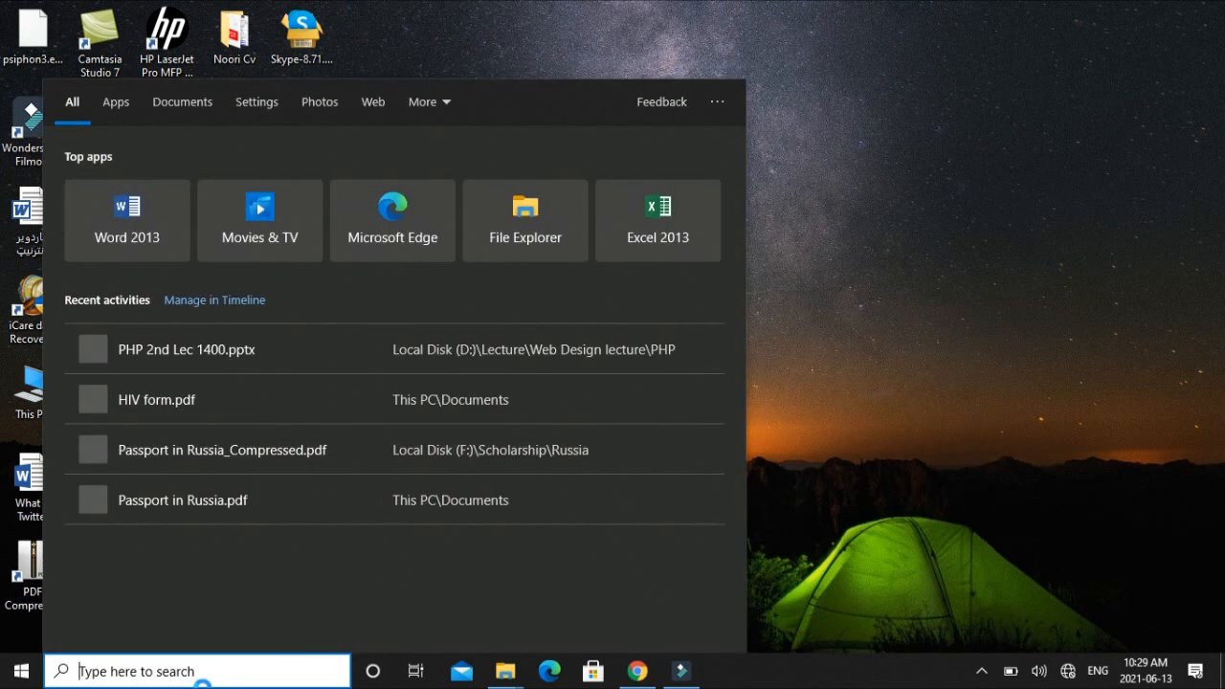
type("der")
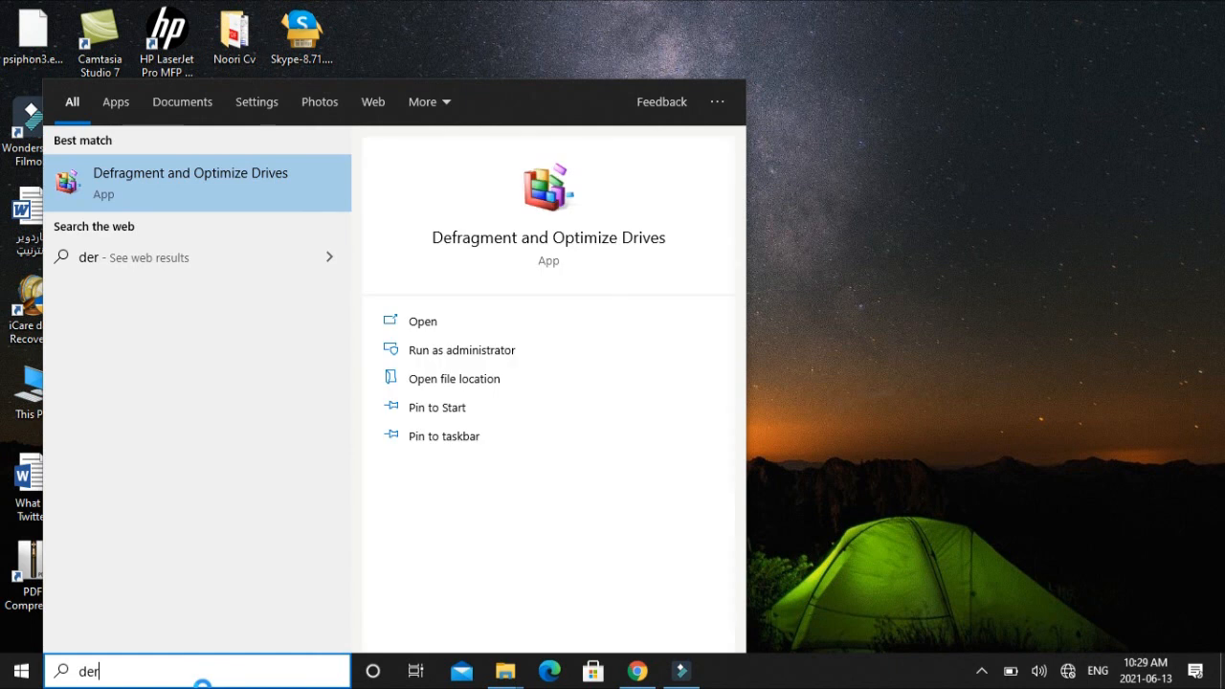
key("BackSpace")
key("BackSpace")
type("re")
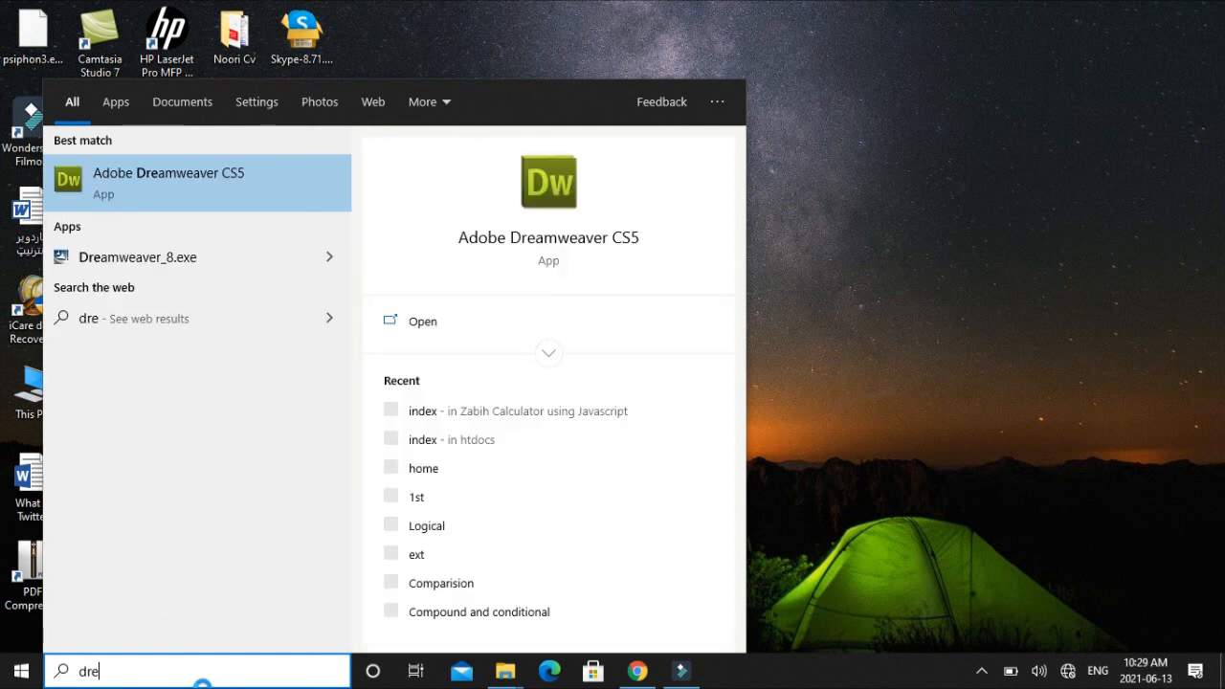
left_click(415, 330)
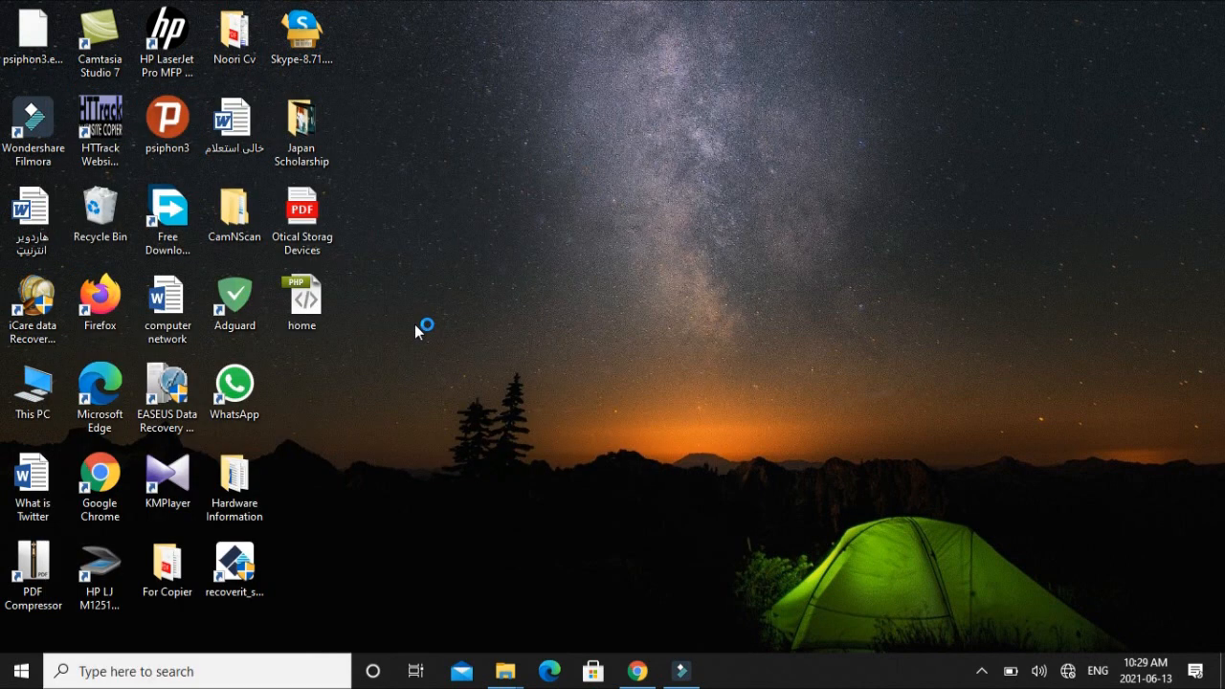
Step: Show the hidden XAMPP Control Panel, start the Apache module, and minimize the panel
left_click(981, 671)
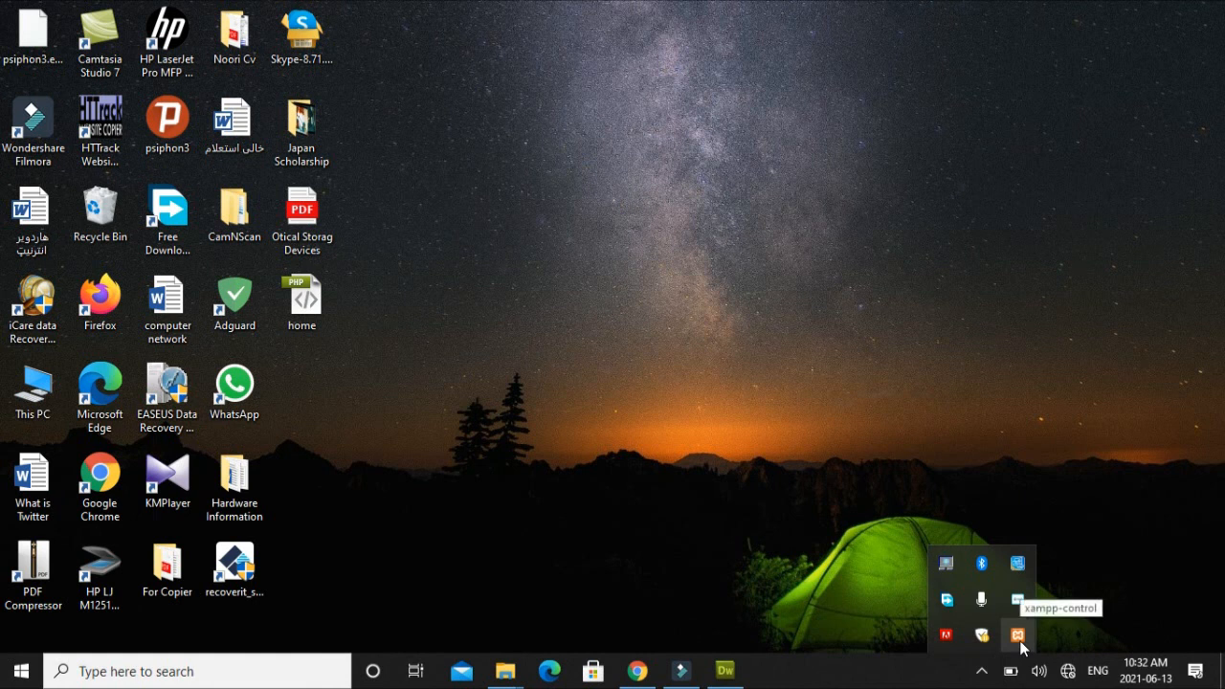
right_click(1019, 636)
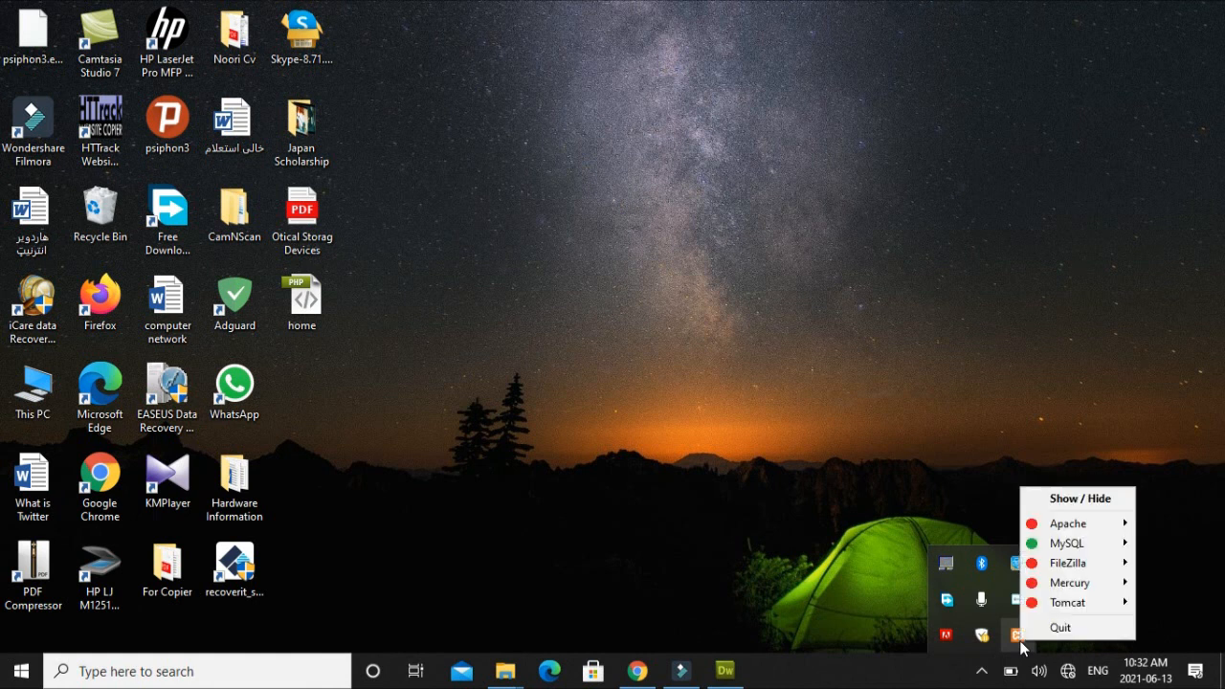
left_click(1065, 500)
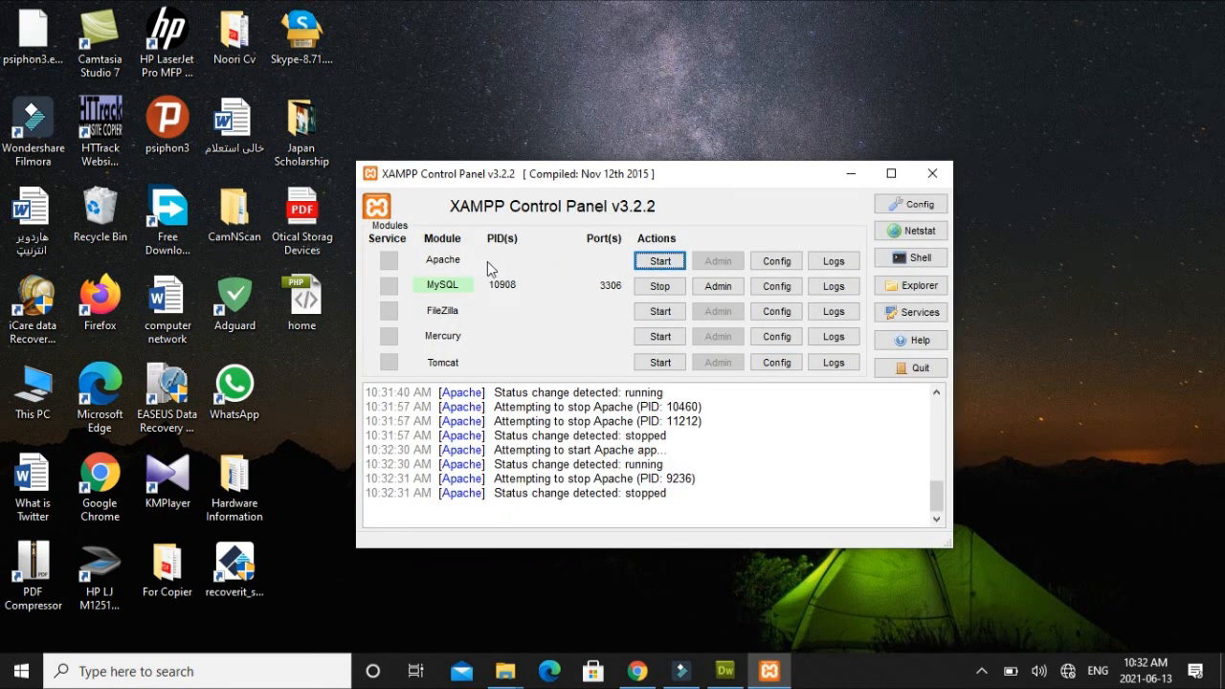
left_click(659, 264)
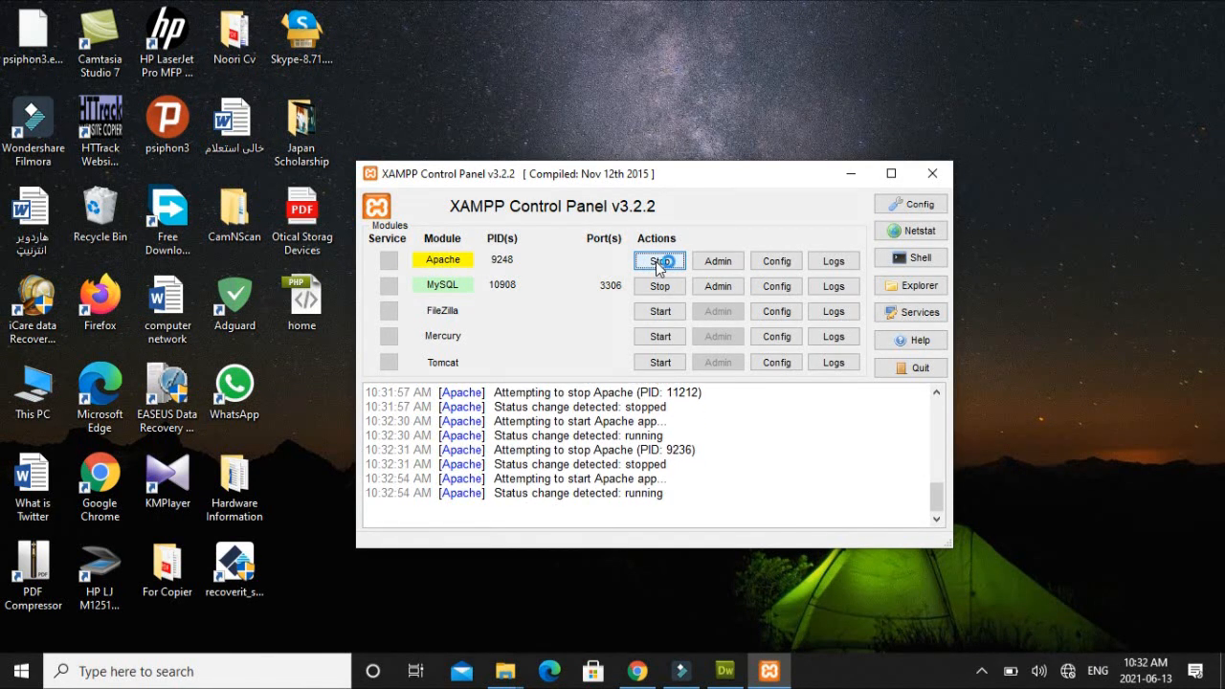
left_click(855, 173)
Step: Switch to Dreamweaver, create a new PHP page, and add an empty <?php ?> block inside its body
left_click(725, 671)
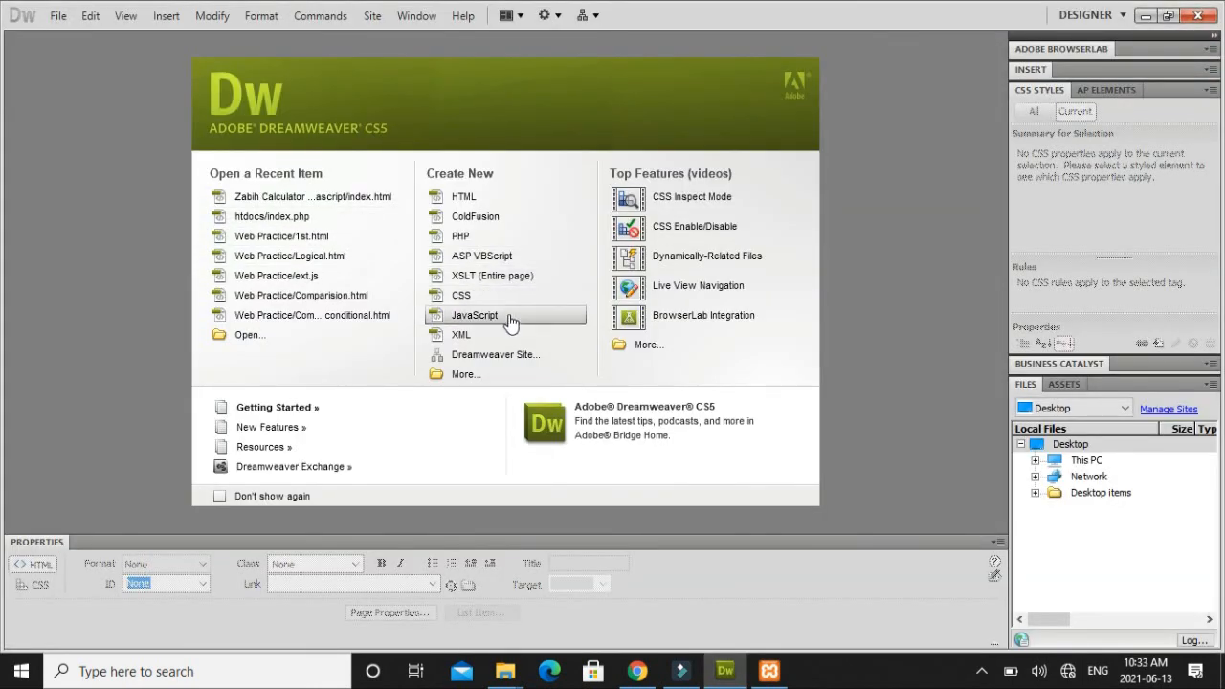
left_click(497, 239)
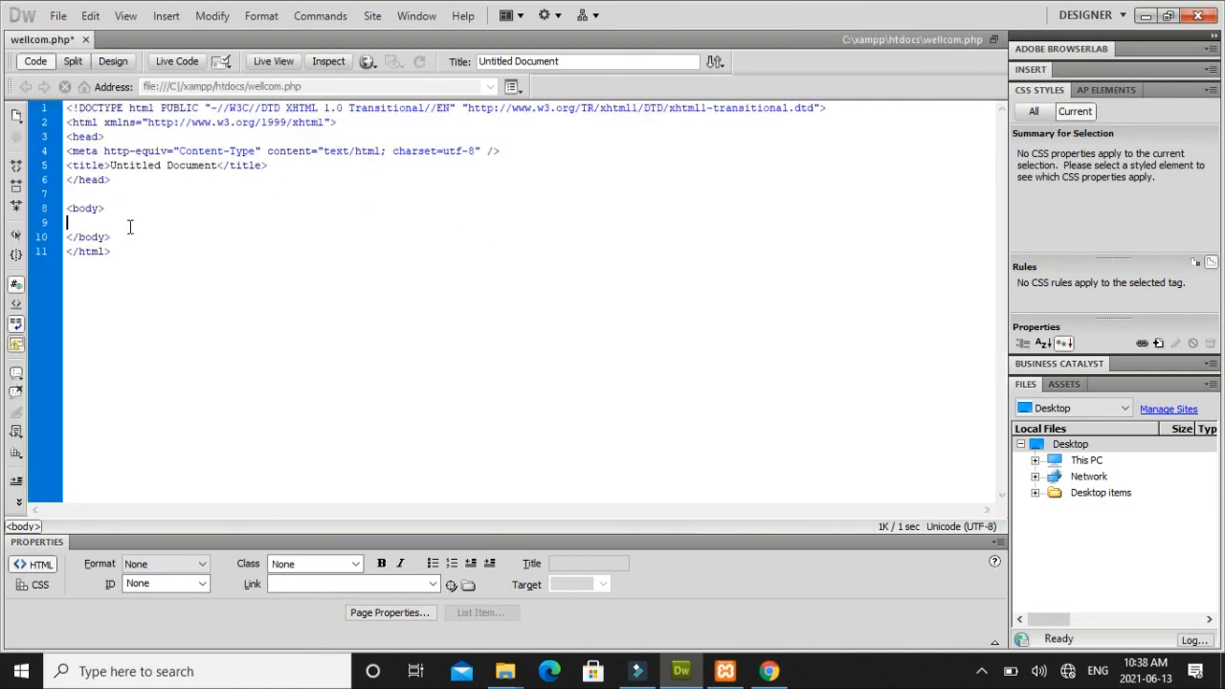
type("<")
key("Escape")
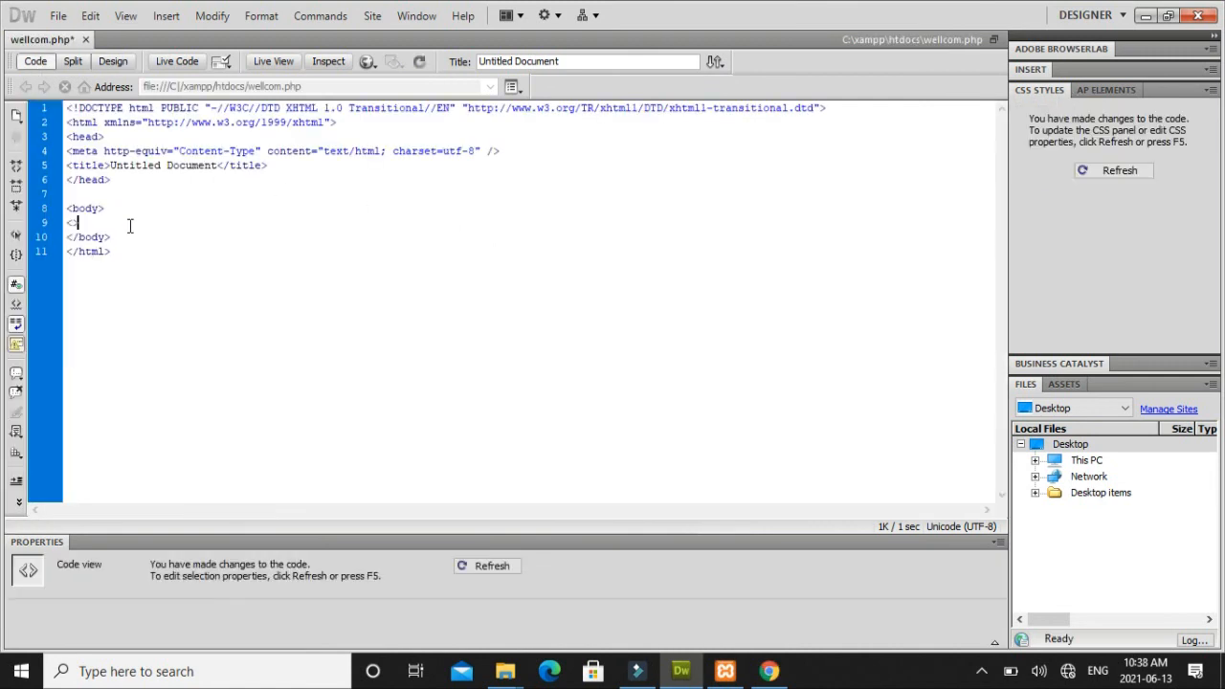
type("?php")
key("Return")
key("Return")
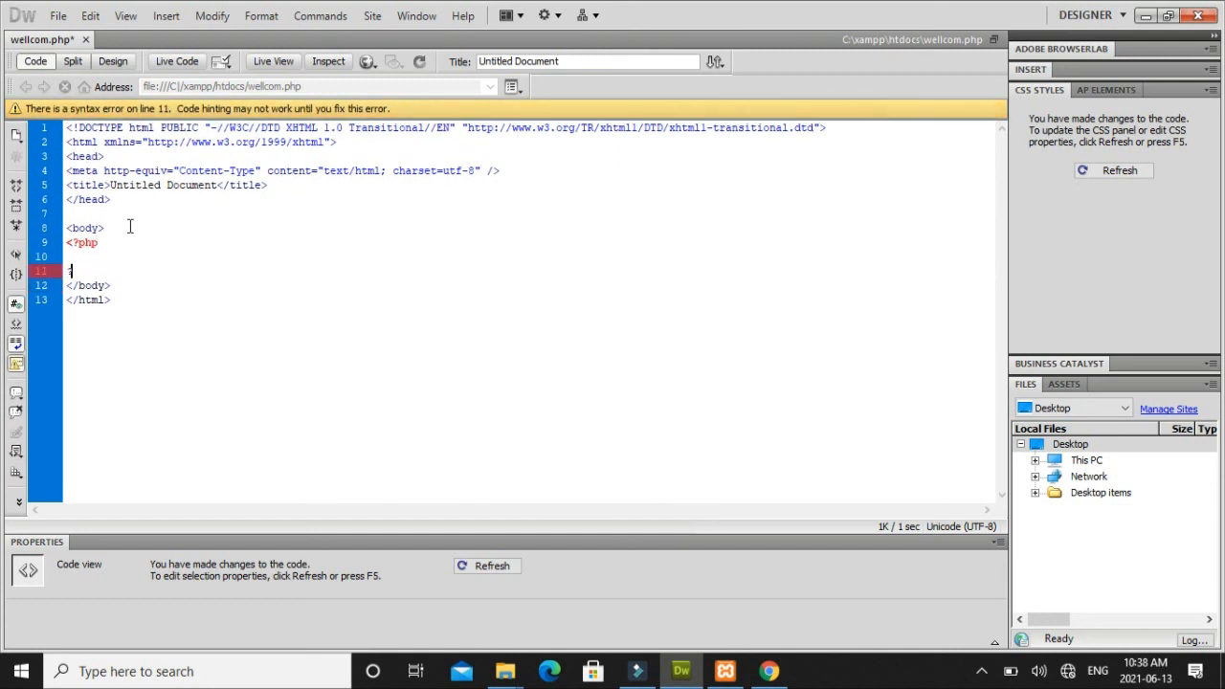
type("?>")
left_click(128, 255)
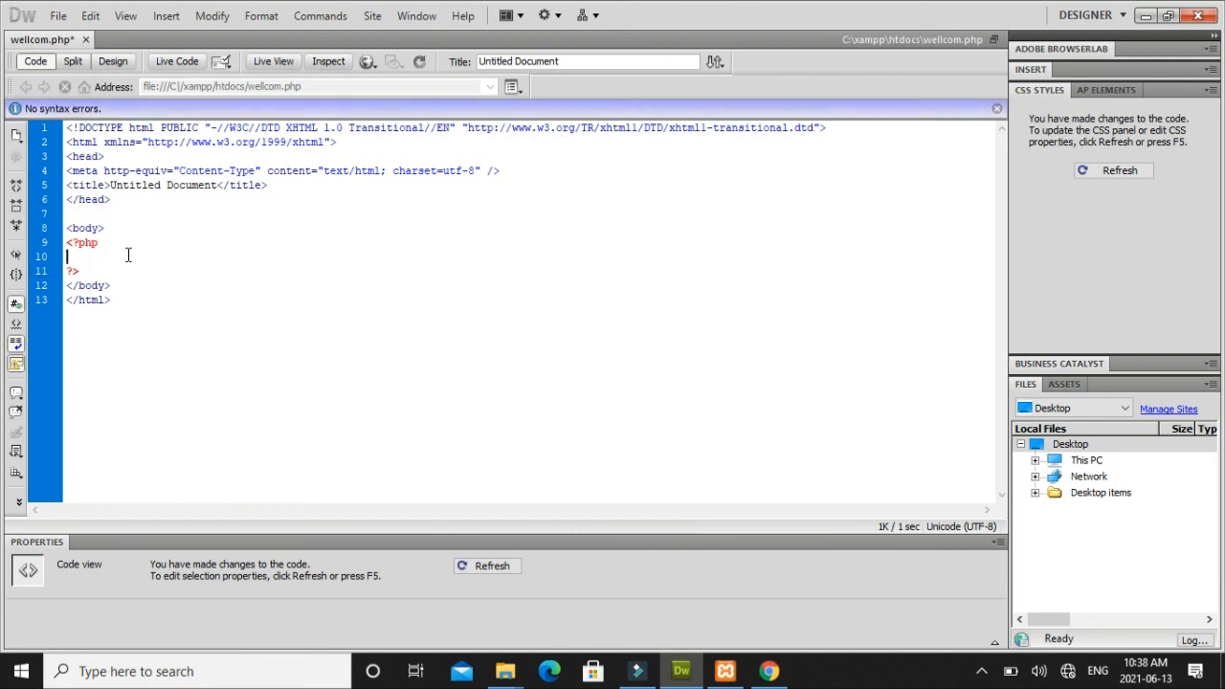
Step: Write the statement echo "Well come"; on the blank line inside the PHP block
type("echo")
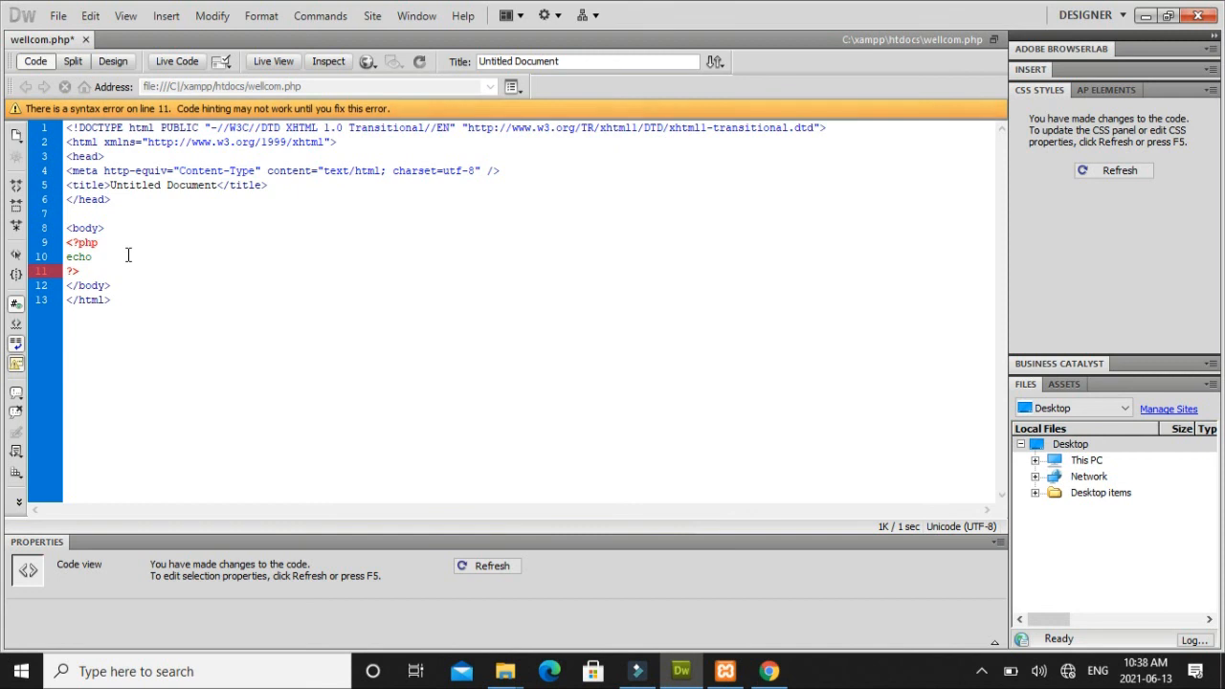
type(" \"")
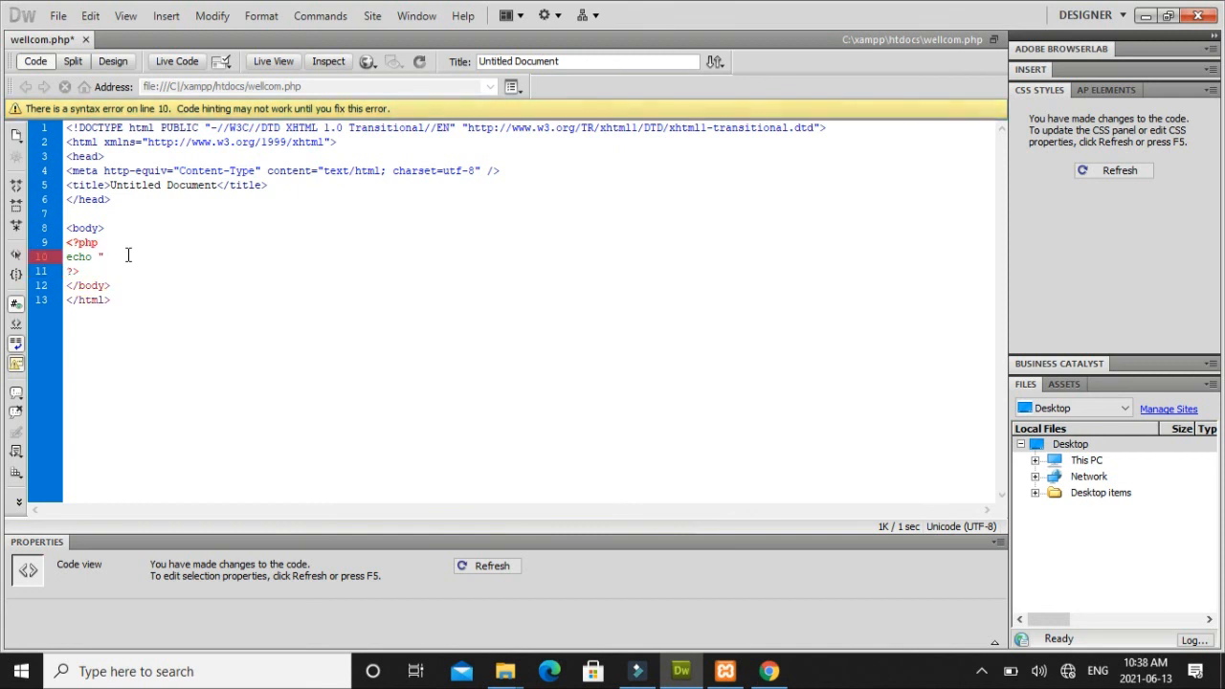
type("We")
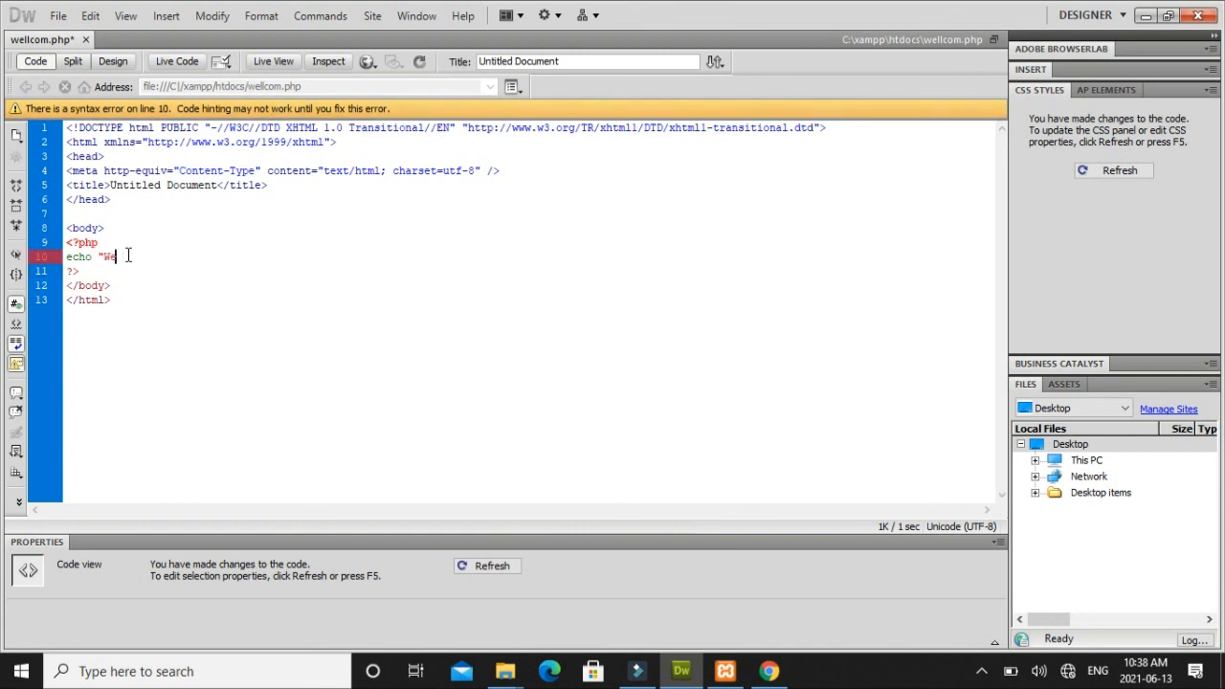
type("ll come\";")
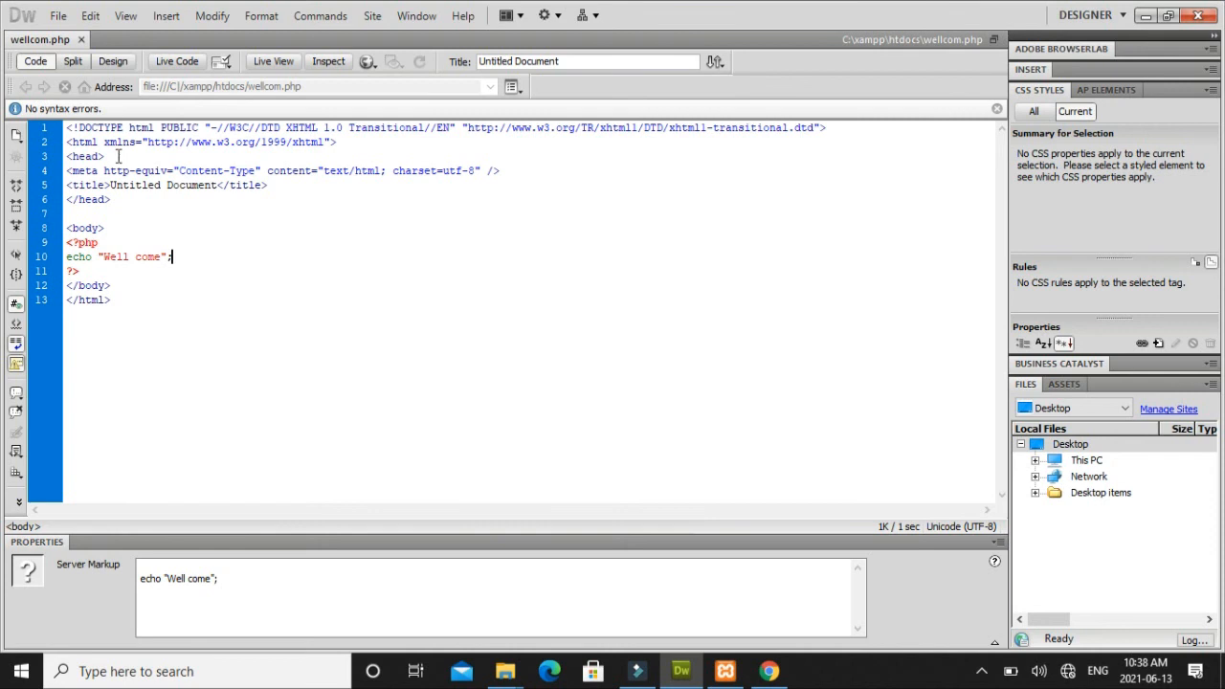
Step: Start saving the page under a new name and browse from This PC to the C:\xampp\htdocs folder
left_click(59, 17)
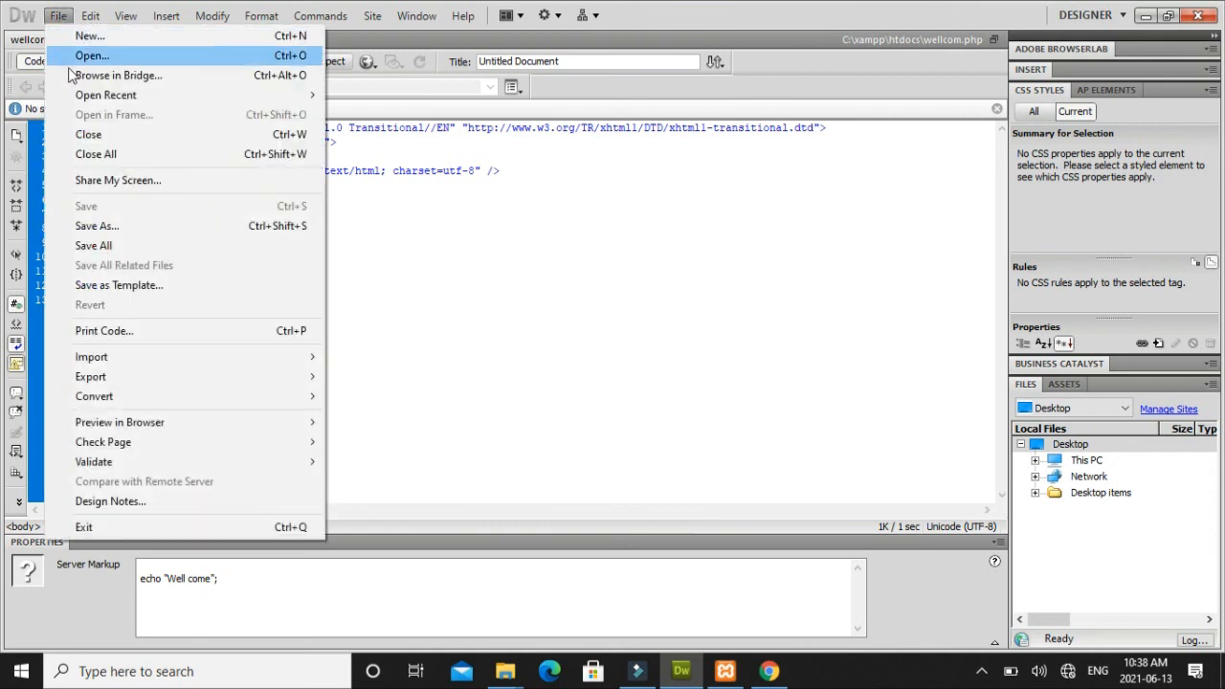
left_click(102, 226)
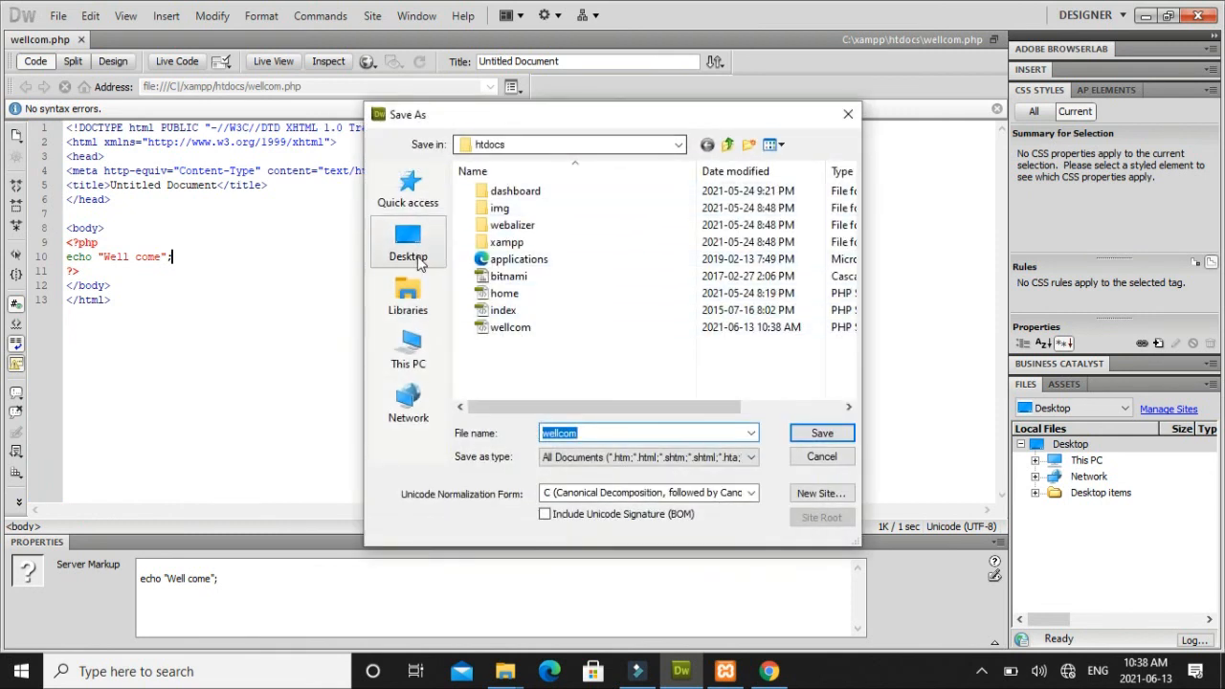
left_click(409, 347)
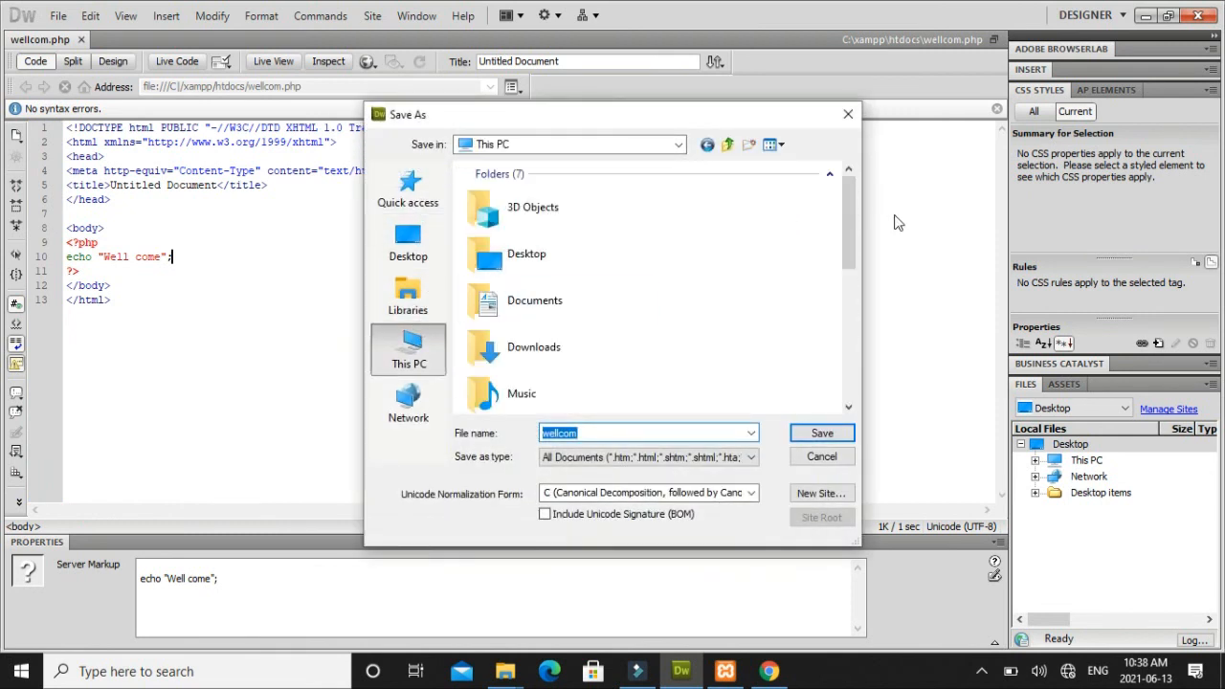
left_click_drag(844, 190, 674, 342)
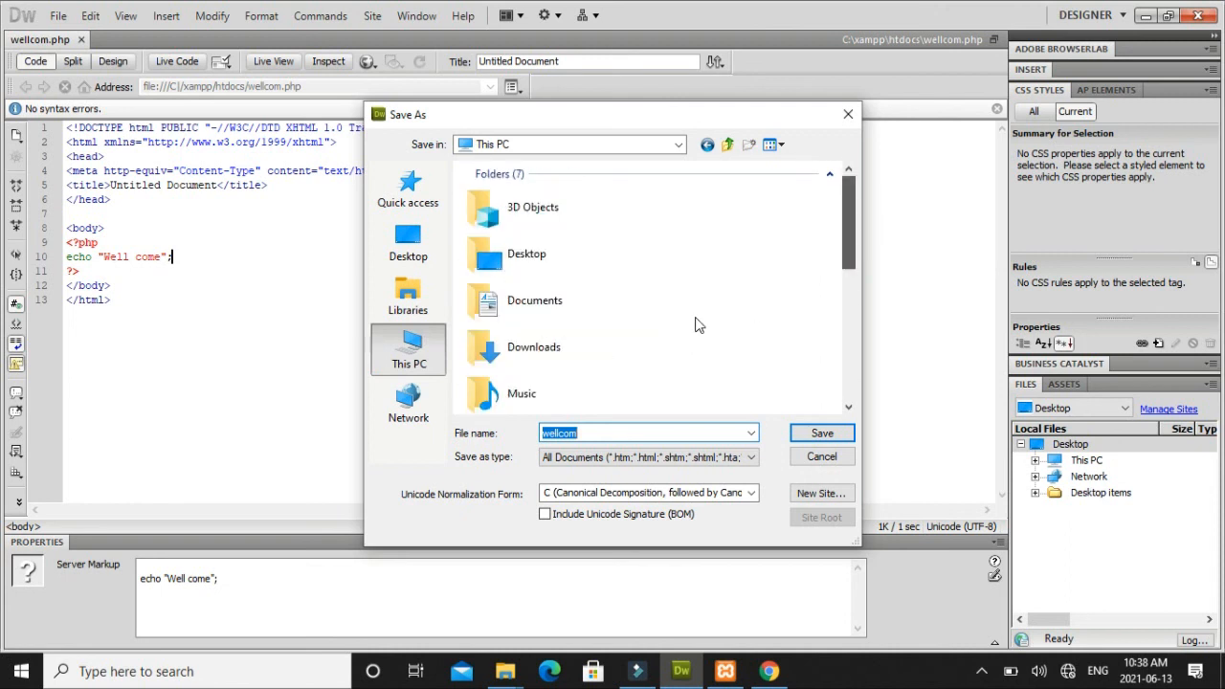
scroll(698, 325, "down", 5)
double_click(597, 285)
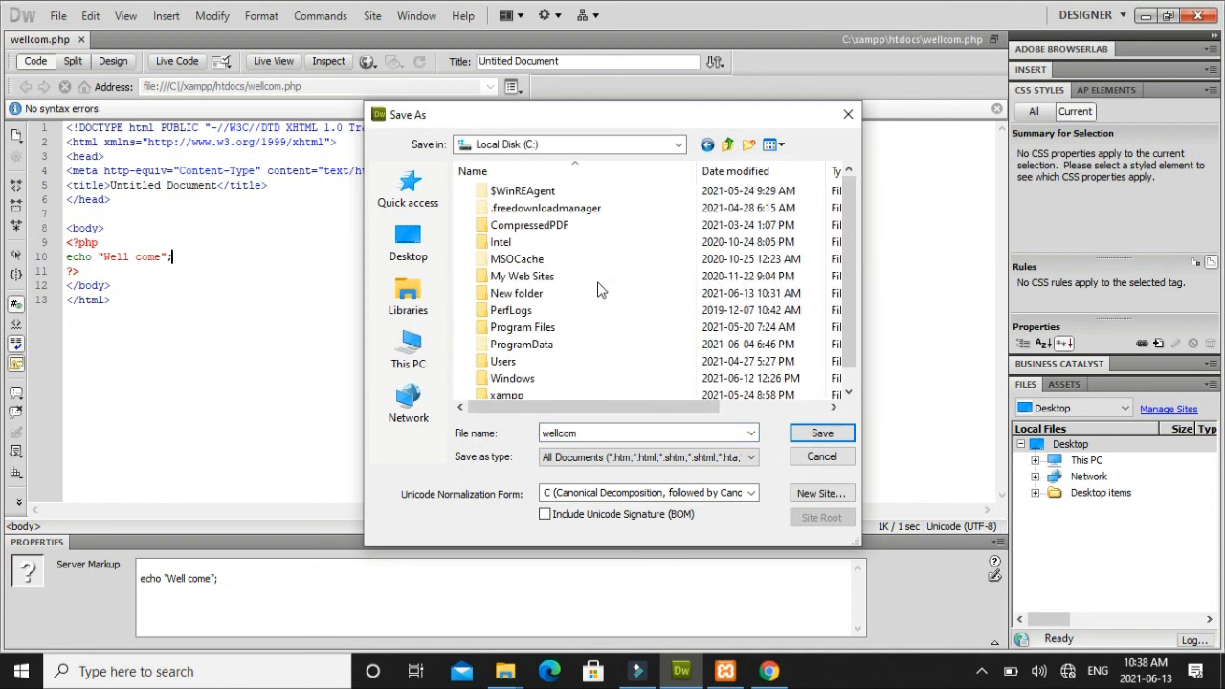
scroll(841, 247, "down", 1)
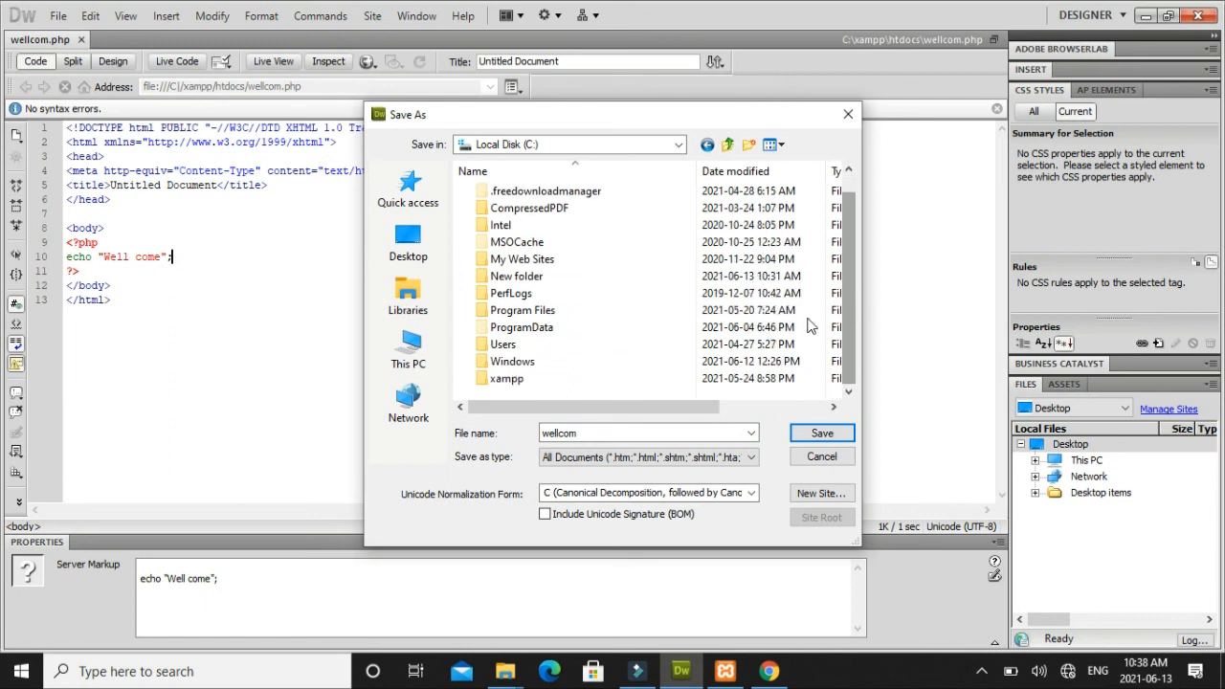
double_click(517, 378)
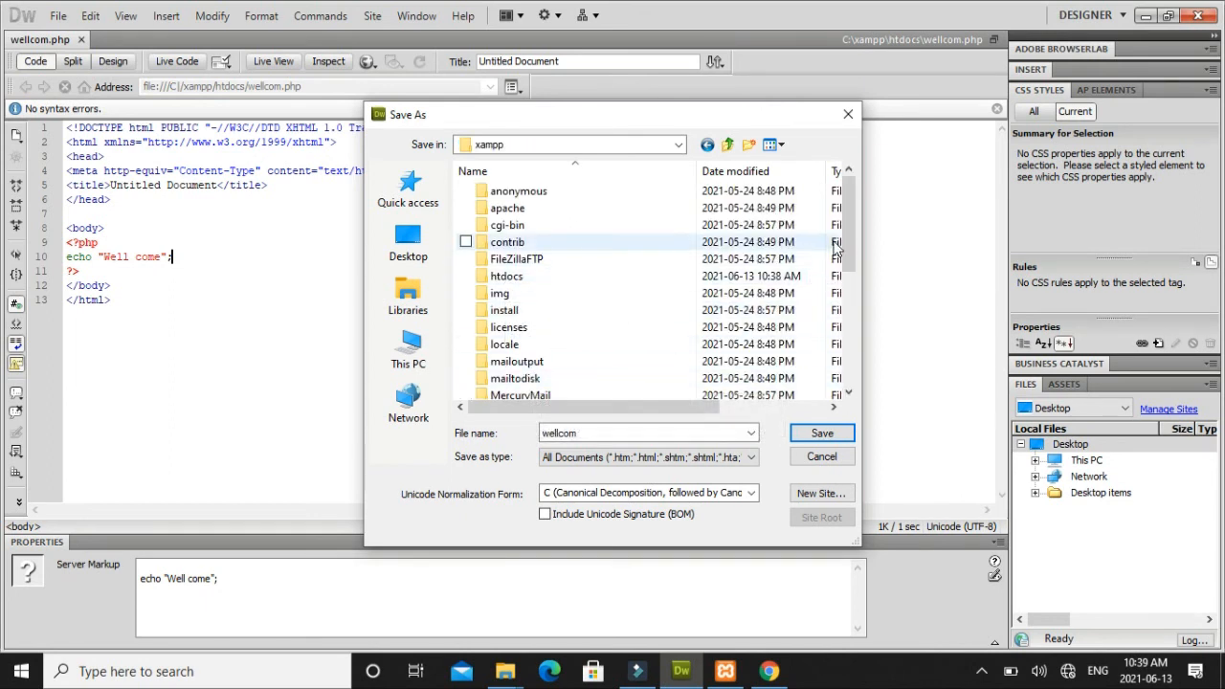
left_click_drag(846, 225, 853, 249)
scroll(853, 249, "up", 1)
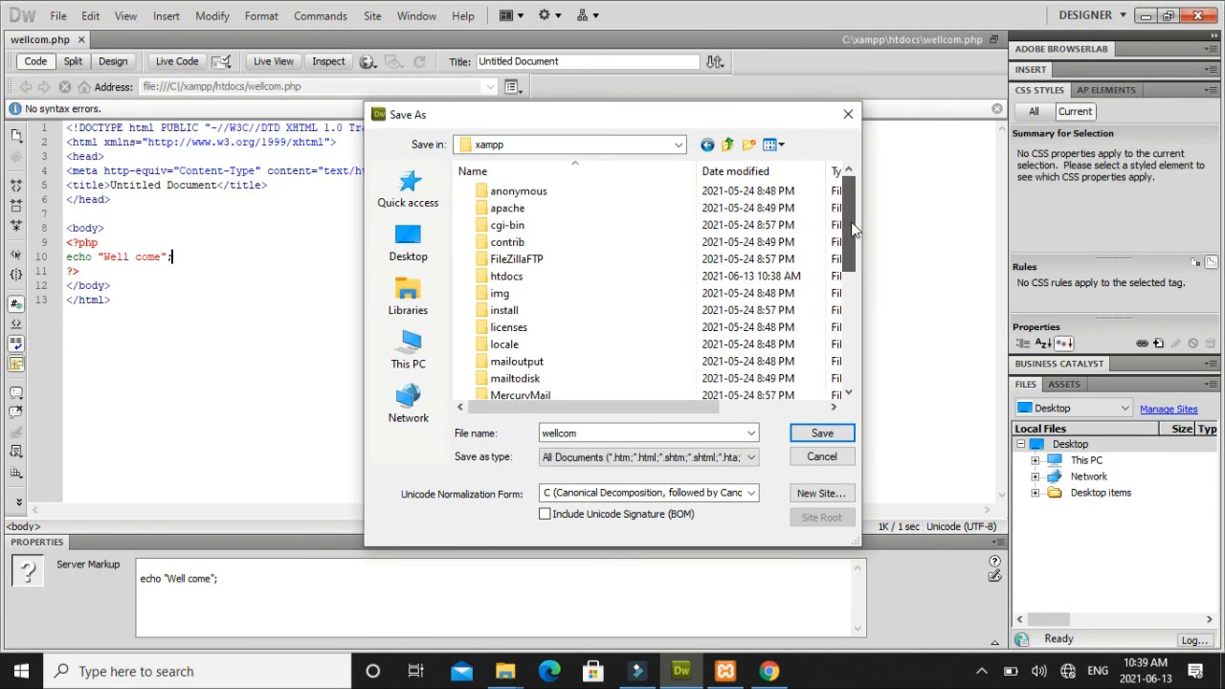
double_click(525, 277)
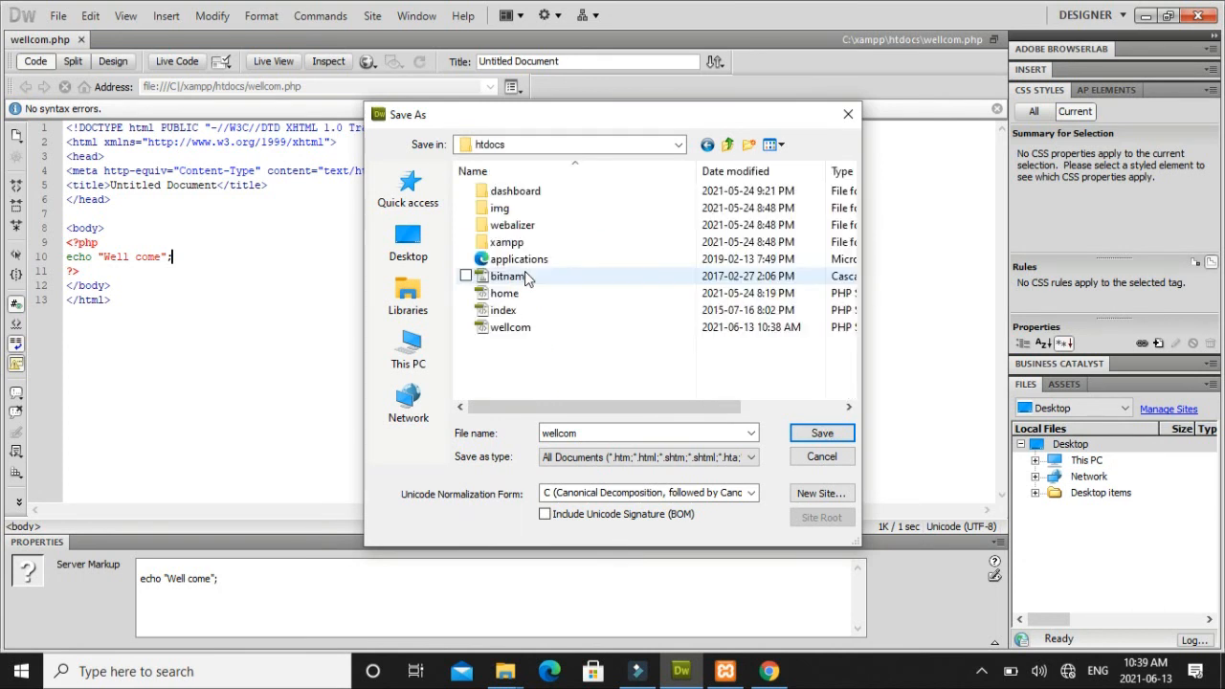
Step: Name the copy "first" and save it in the htdocs folder
double_click(613, 433)
key("BackSpace")
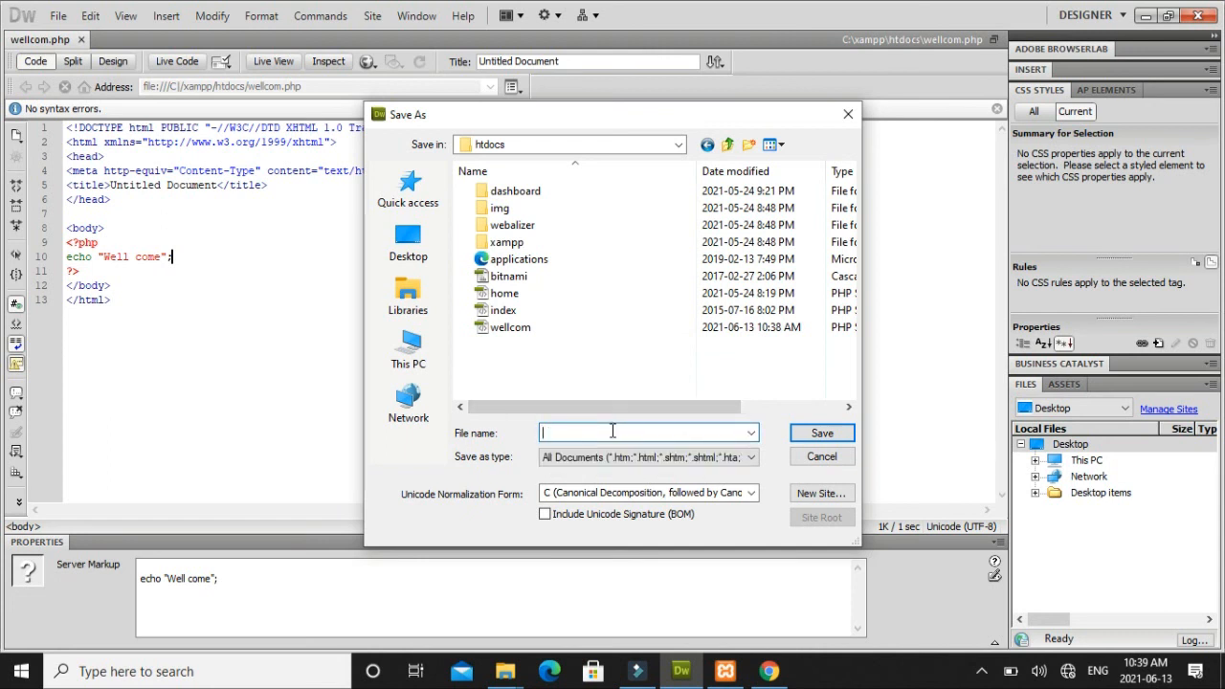
type("first")
left_click(823, 434)
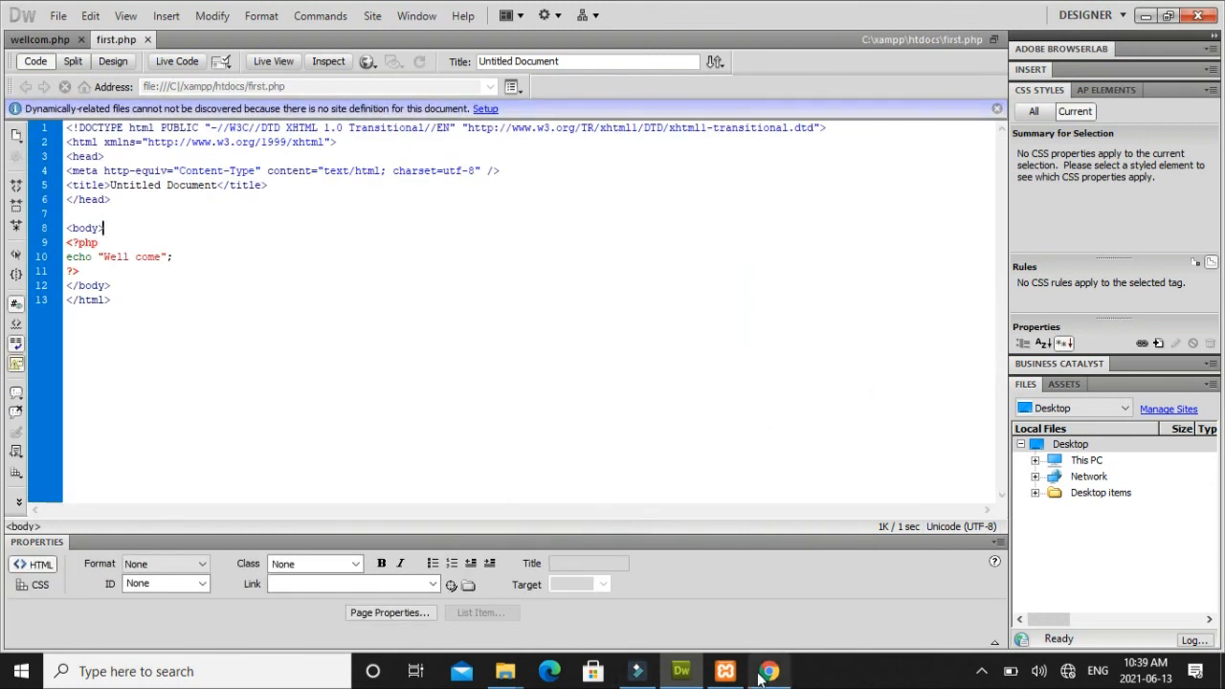
Step: Minimize Dreamweaver, switch to Google Chrome, and load localhost/first.php
left_click(1146, 15)
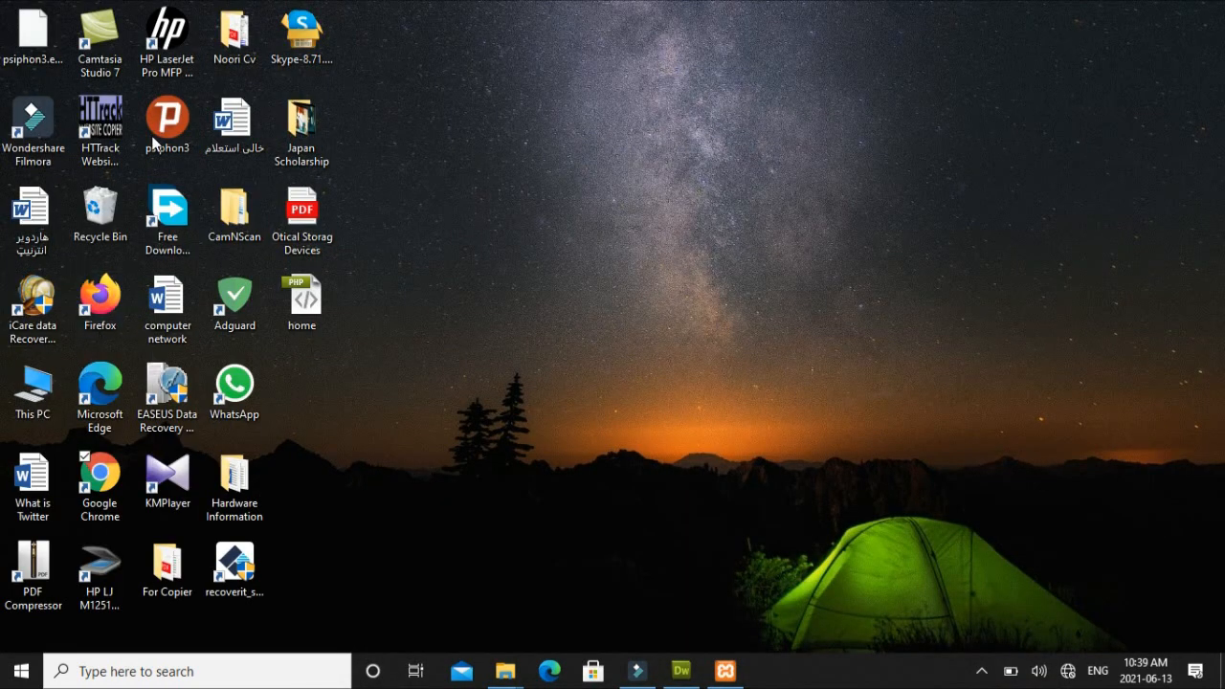
double_click(100, 476)
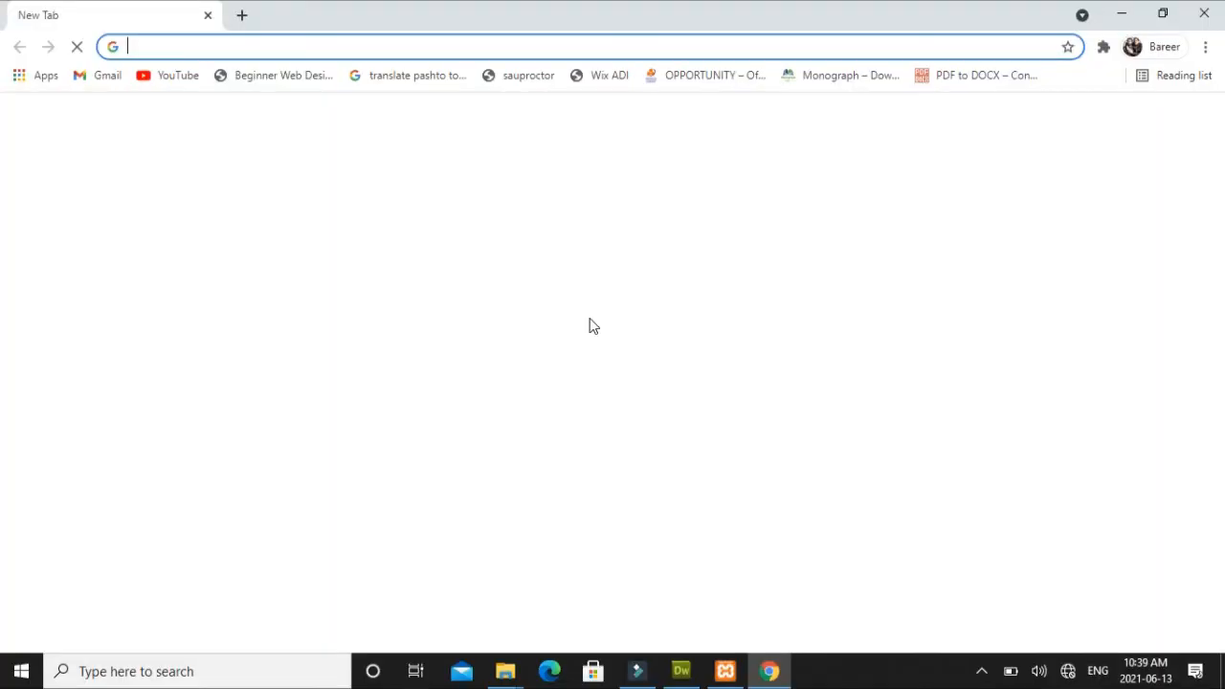
left_click(428, 51)
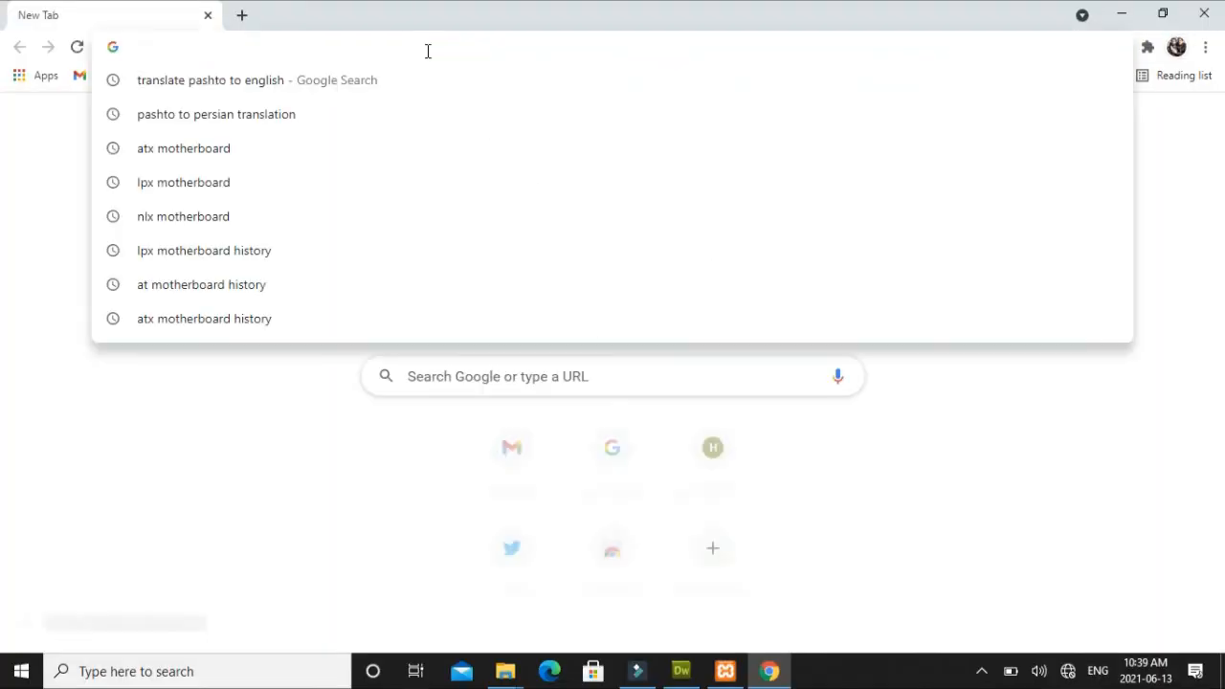
type("localhost")
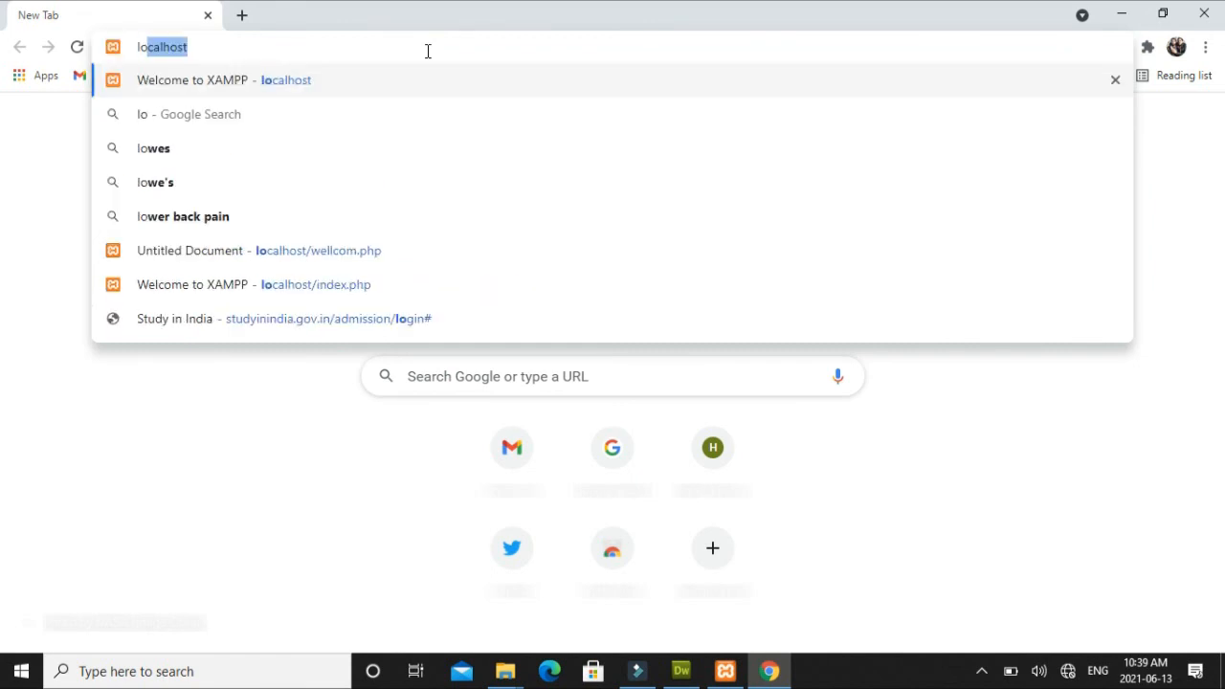
key("Right")
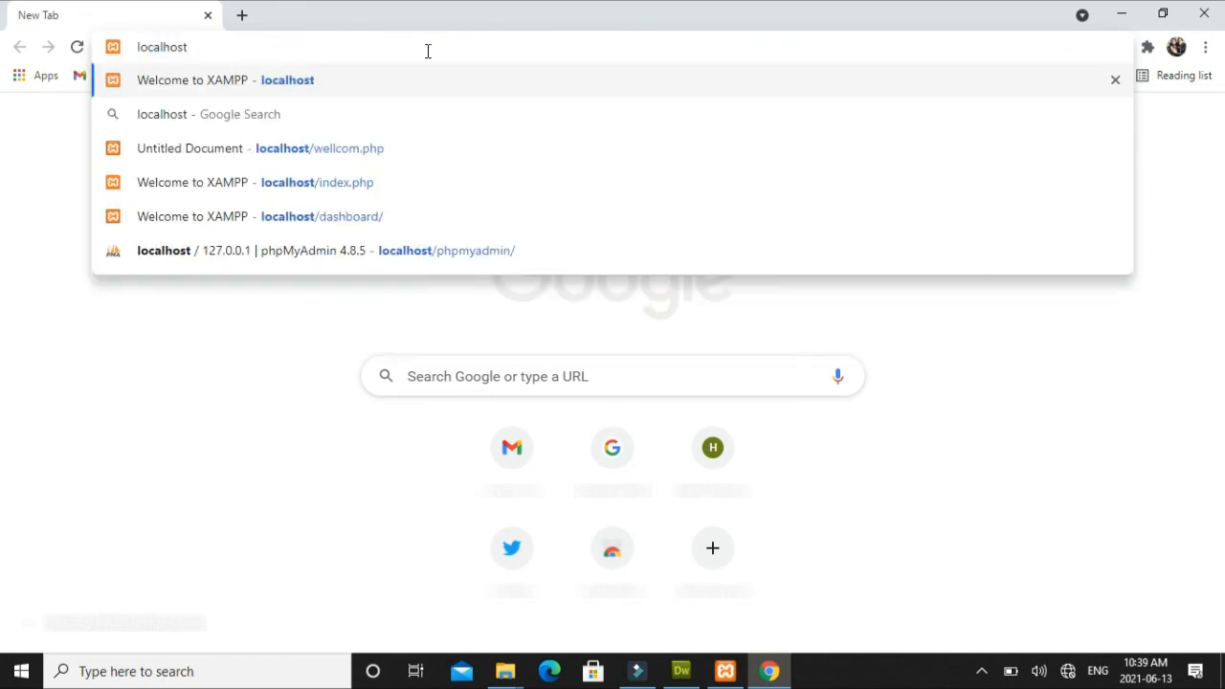
type("/")
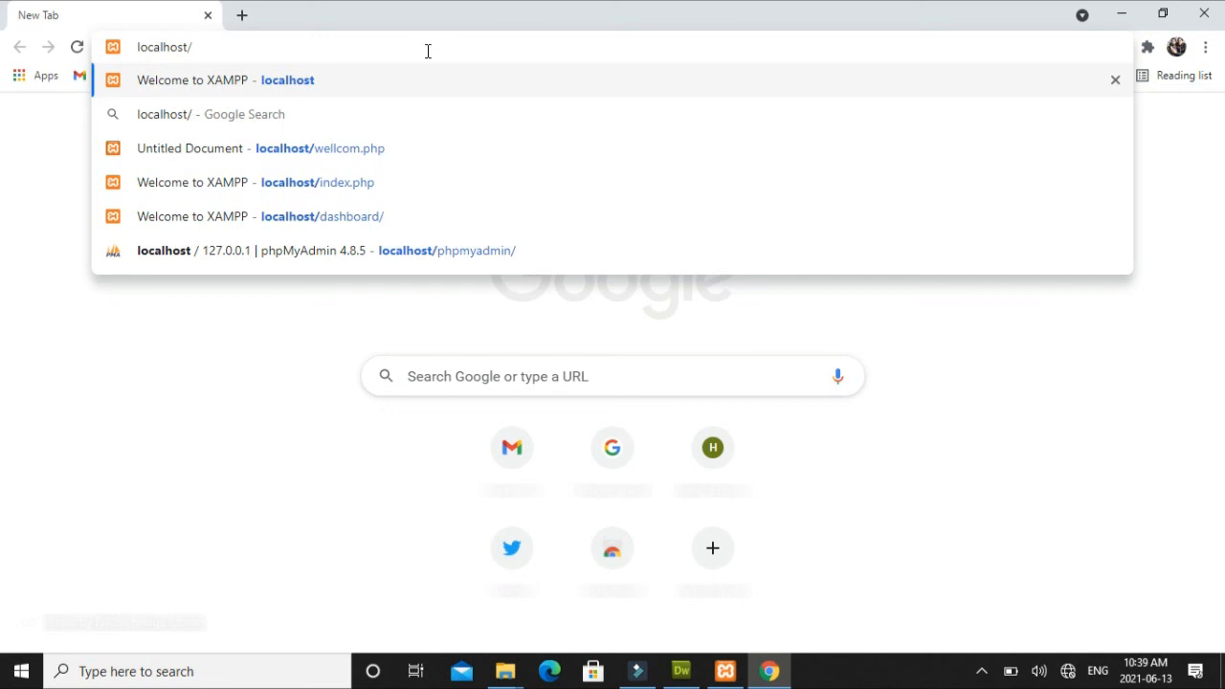
type("fi")
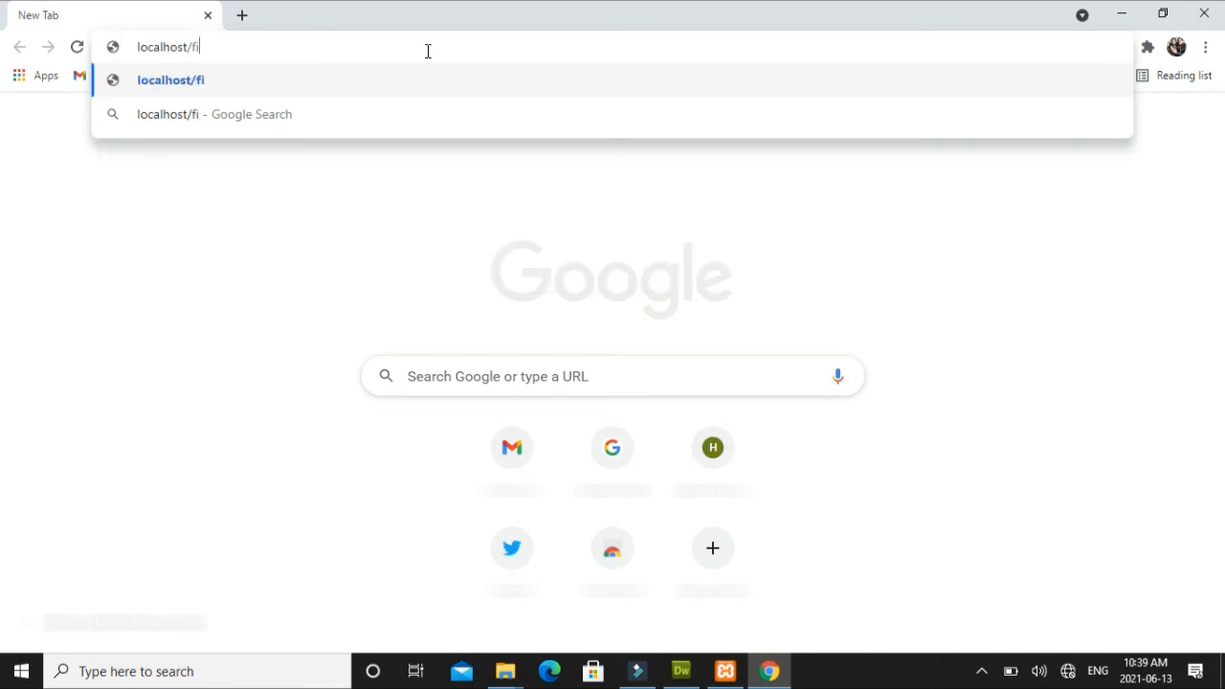
type("rst.php")
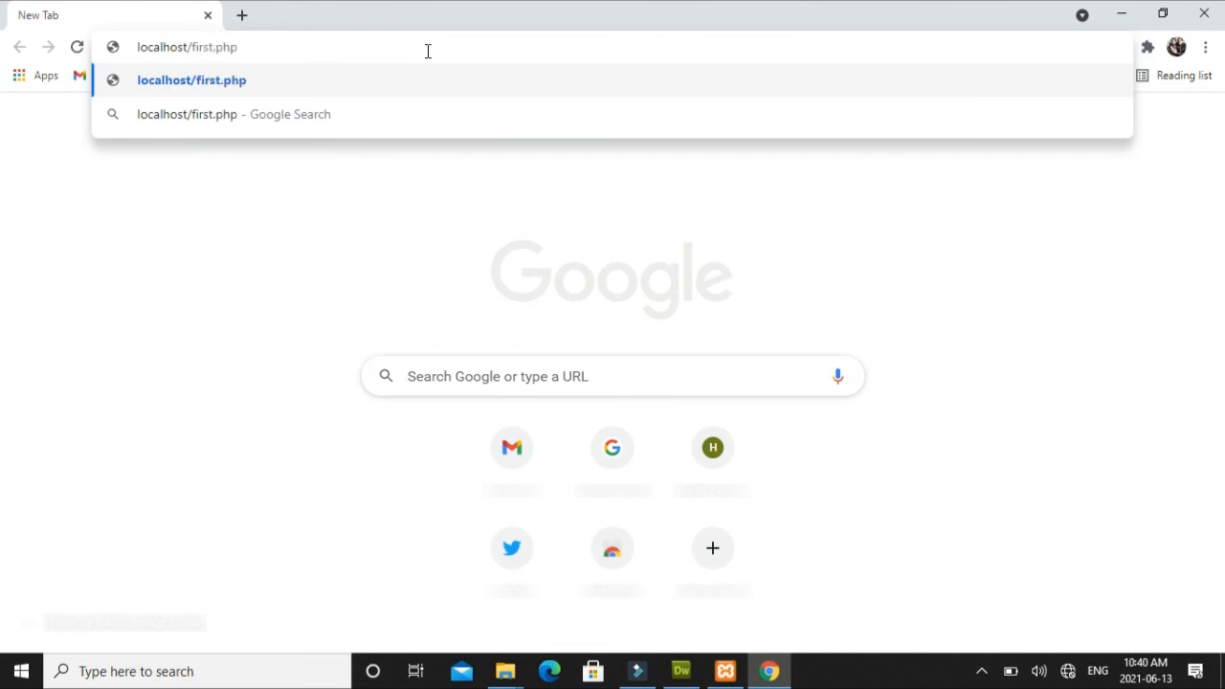
key("Return")
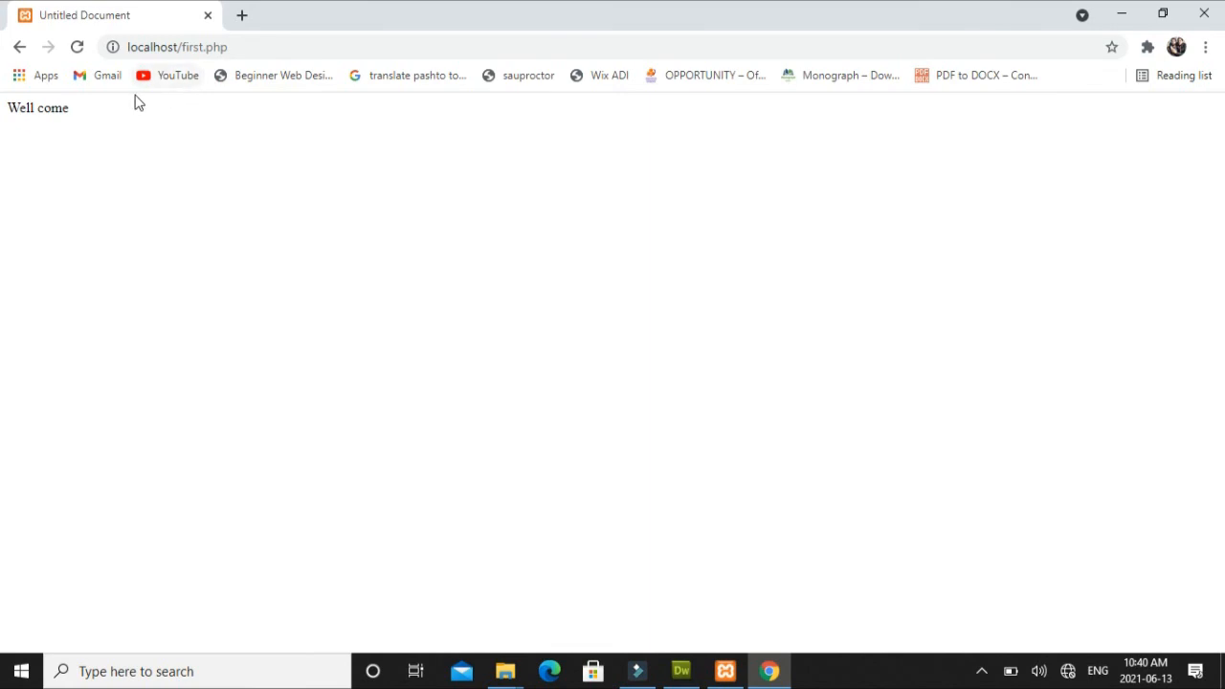
Step: Examine the page's output text and localhost address, and check the Apache module's status in the XAMPP Control Panel
left_click_drag(74, 115, 5, 115)
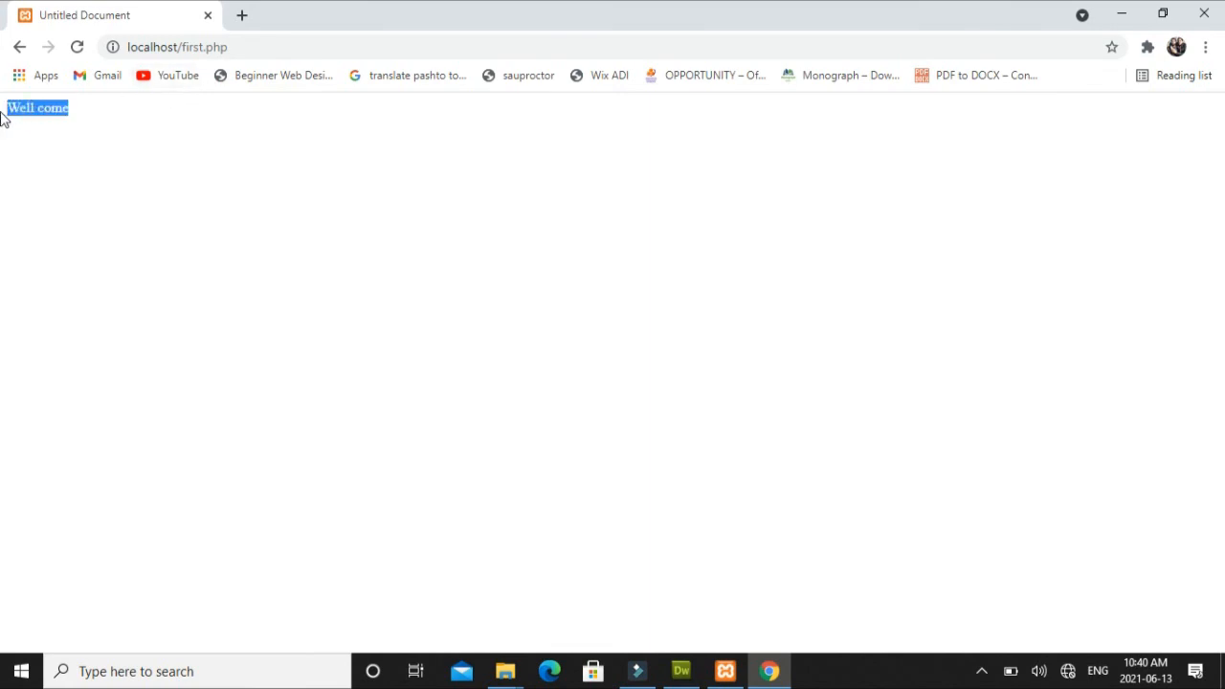
left_click(89, 114)
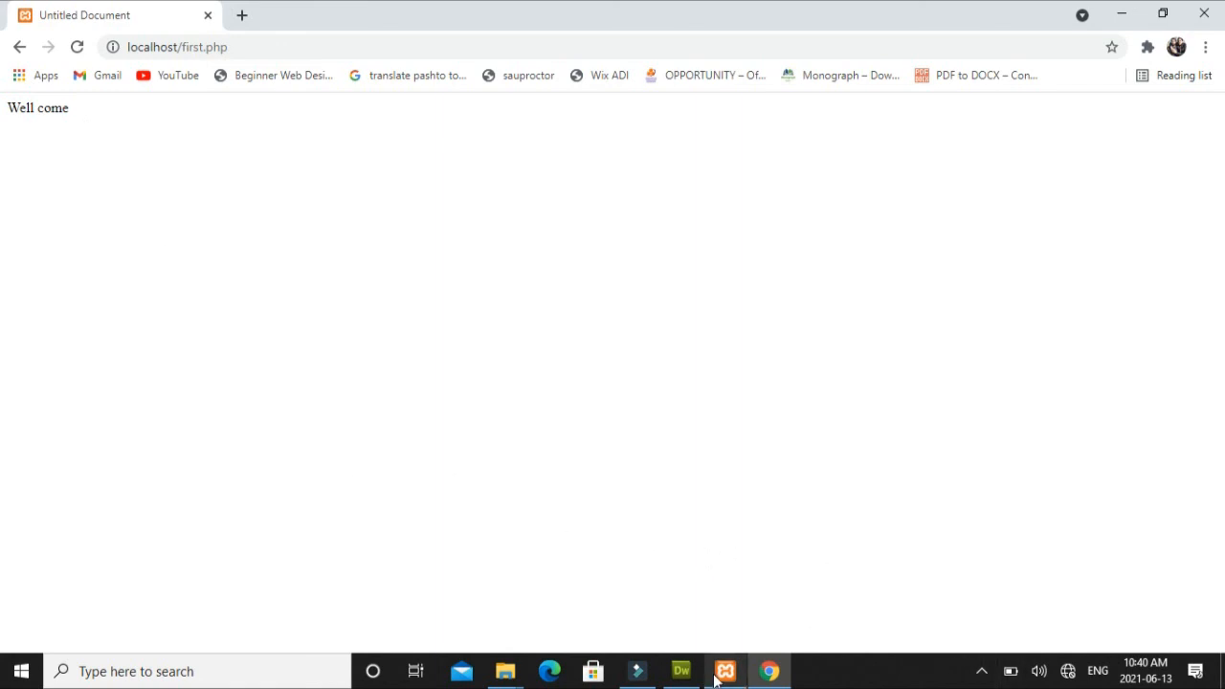
mouse_move(724, 673)
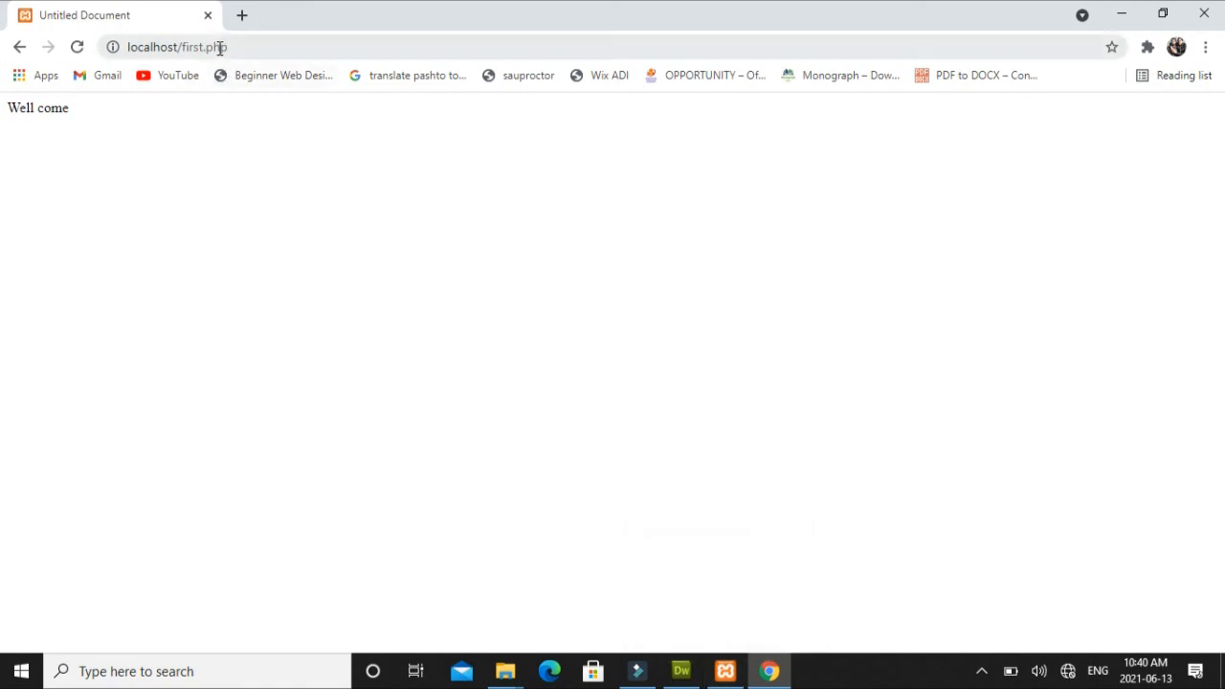
left_click_drag(257, 48, 128, 46)
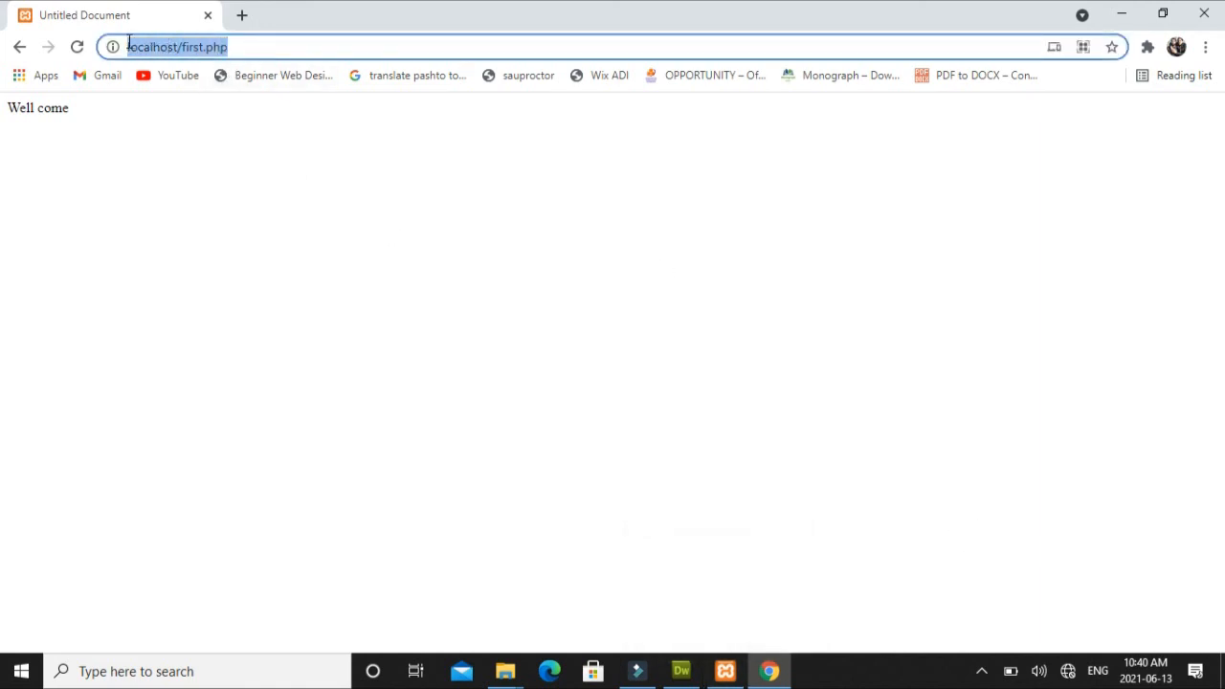
left_click(250, 44)
left_click_drag(251, 44, 107, 48)
left_click(400, 247)
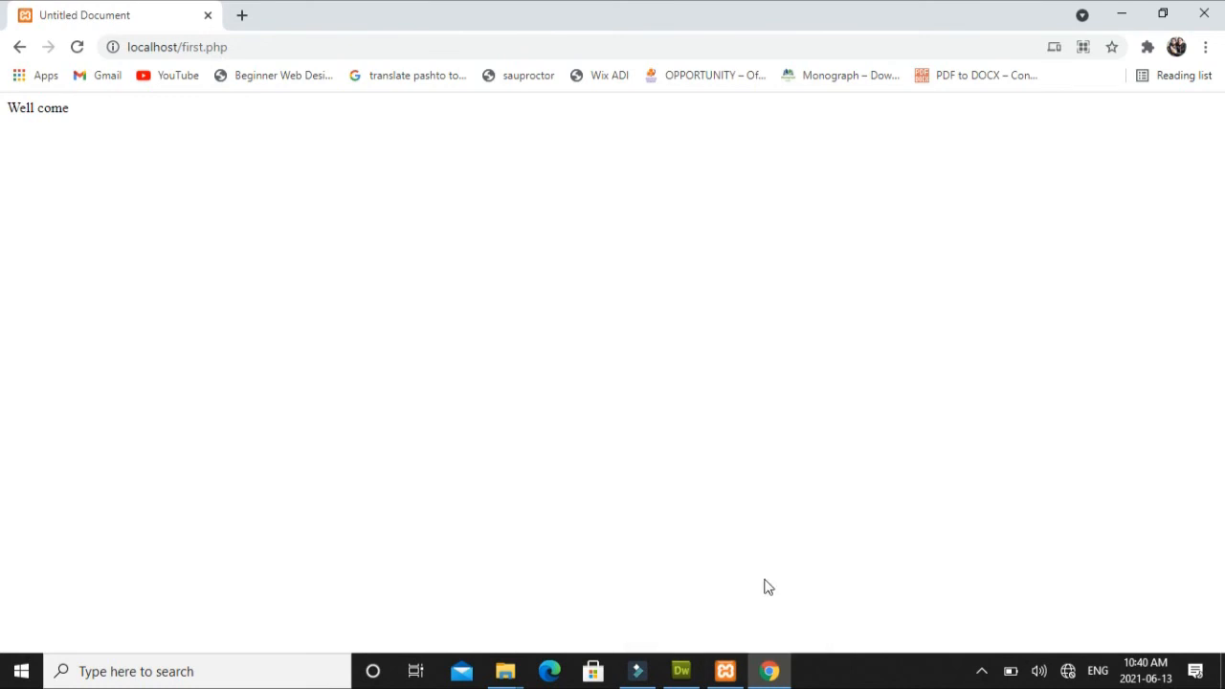
left_click(726, 671)
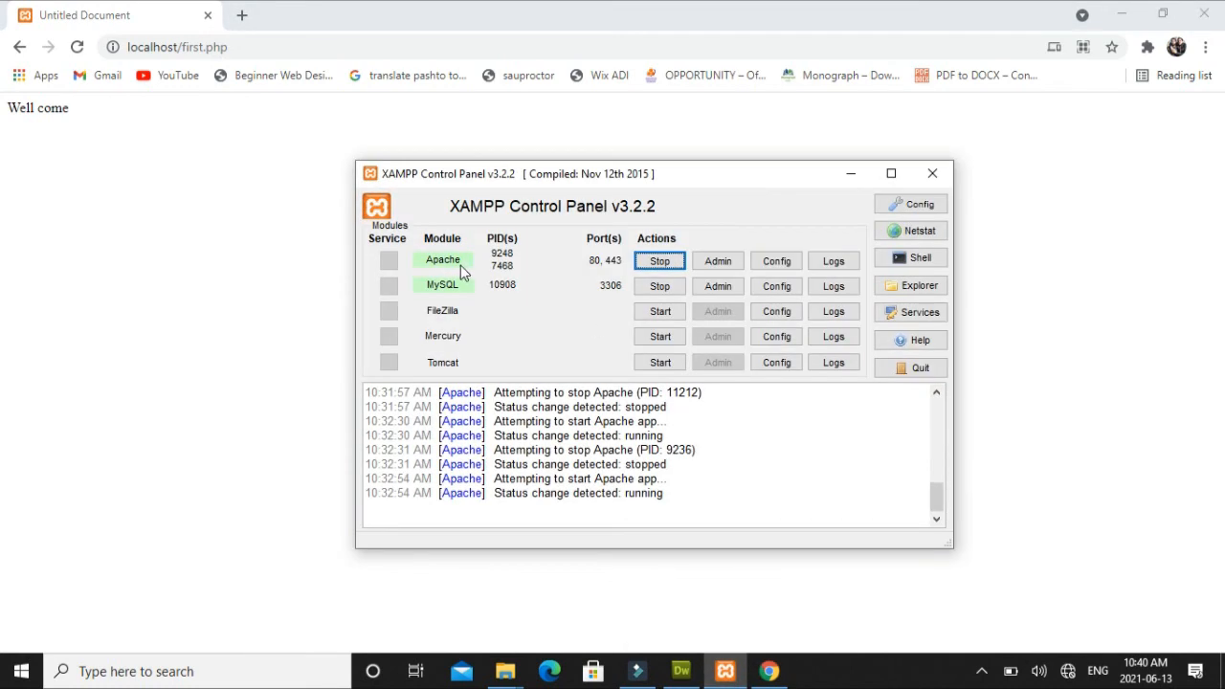
left_click(852, 172)
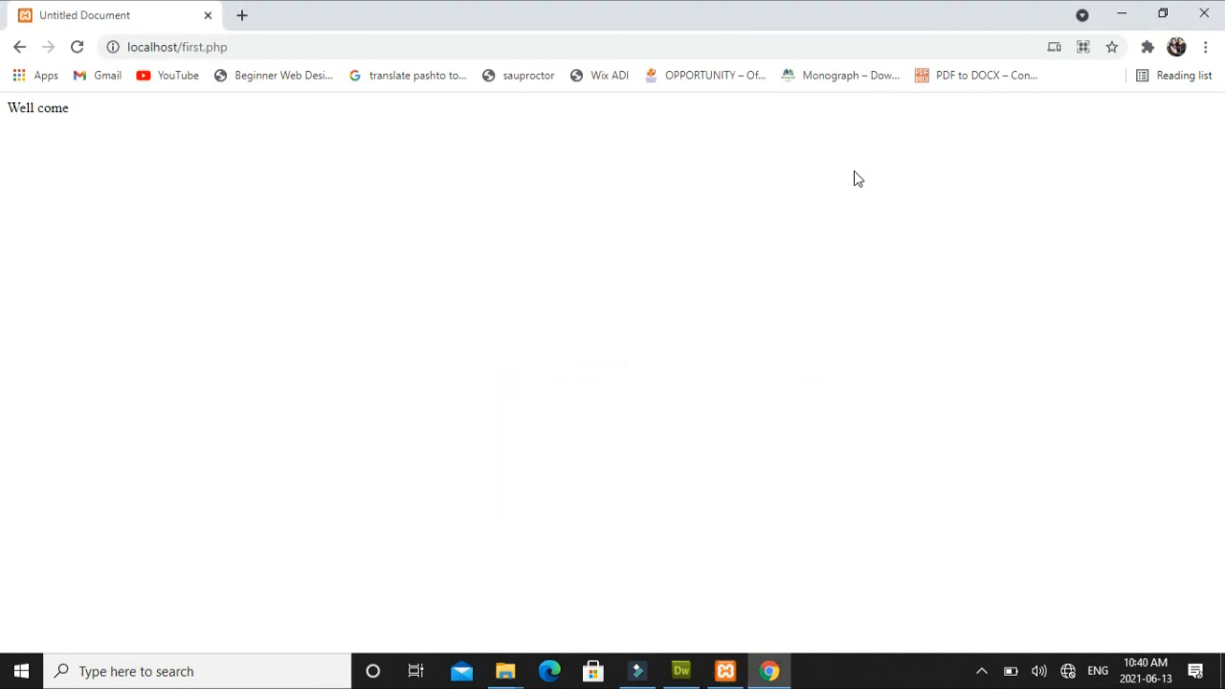
Step: View the page source of first.php to examine the HTML the server delivers, and close the source view
right_click(750, 362)
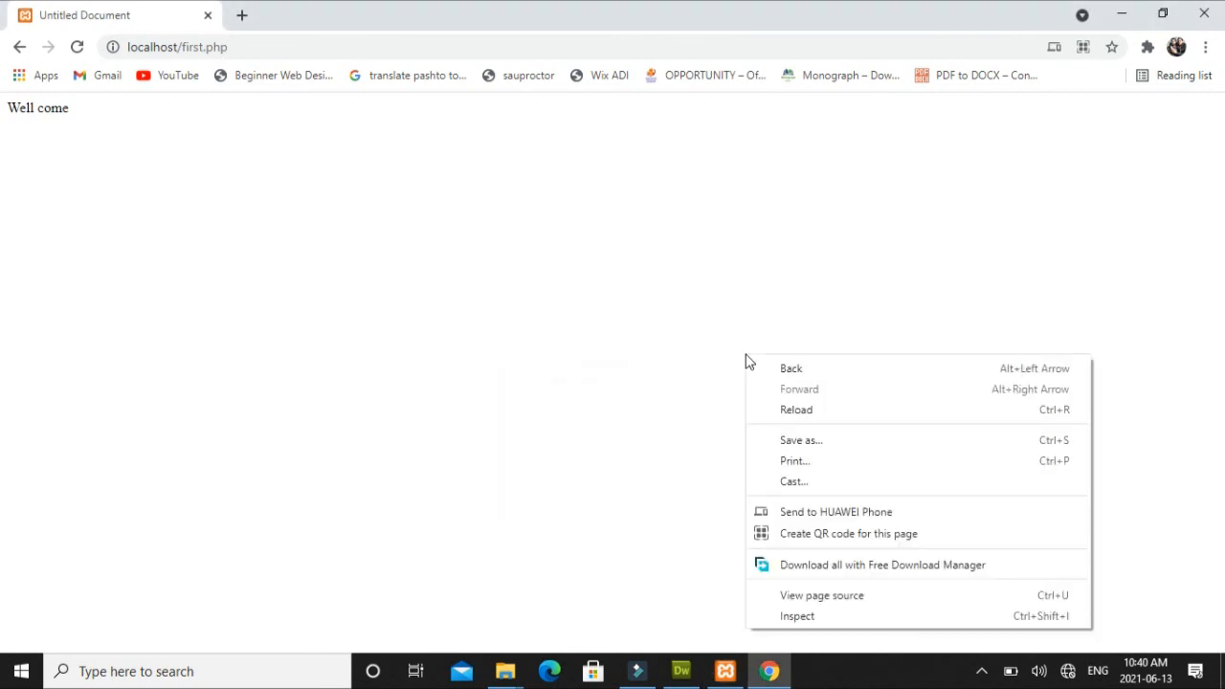
left_click(837, 602)
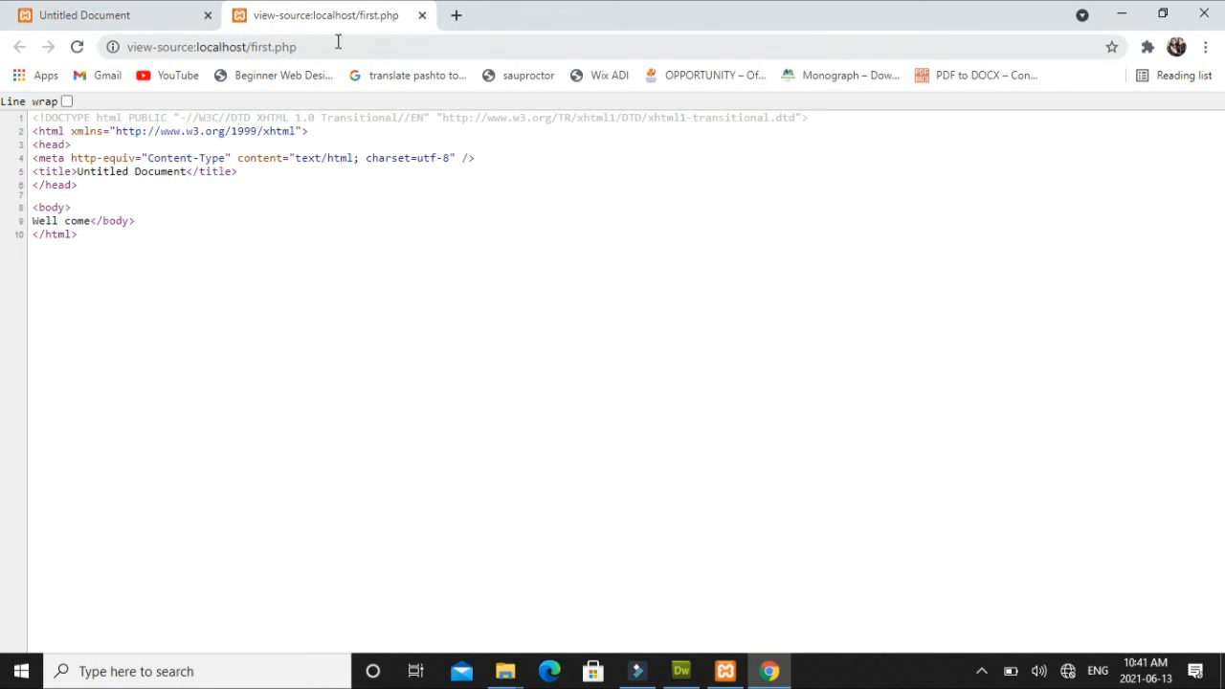
left_click(422, 18)
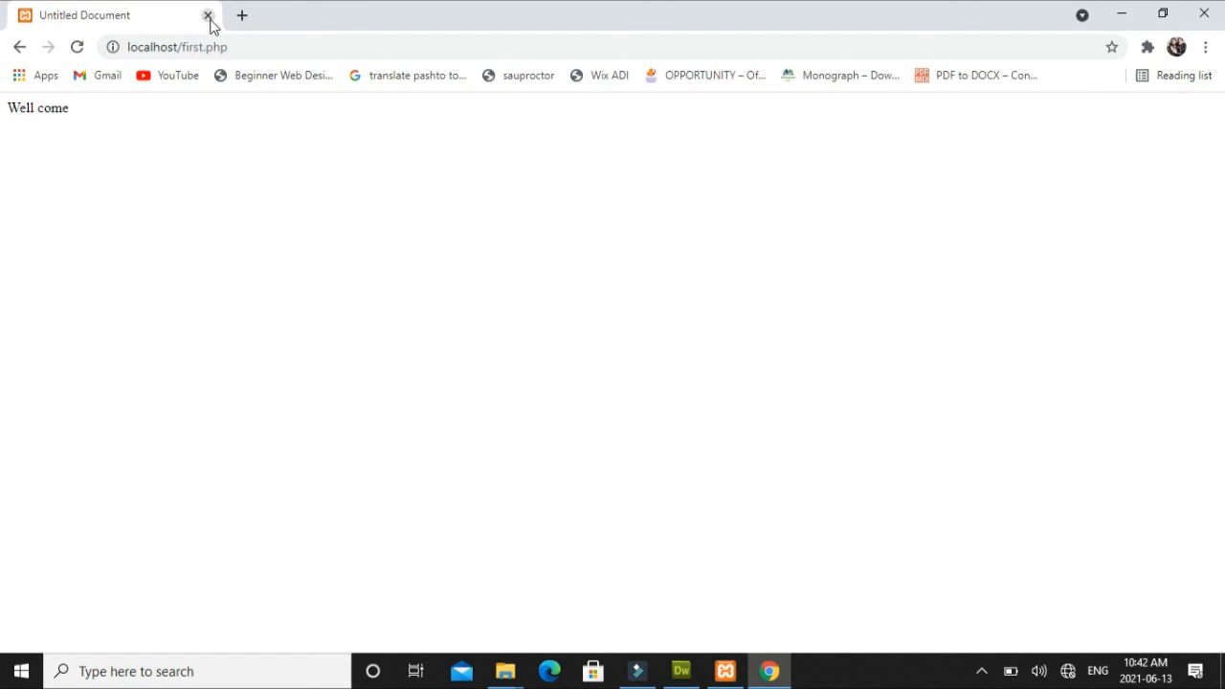
Step: Close the first.php page in the browser and refresh the Windows desktop
left_click(208, 17)
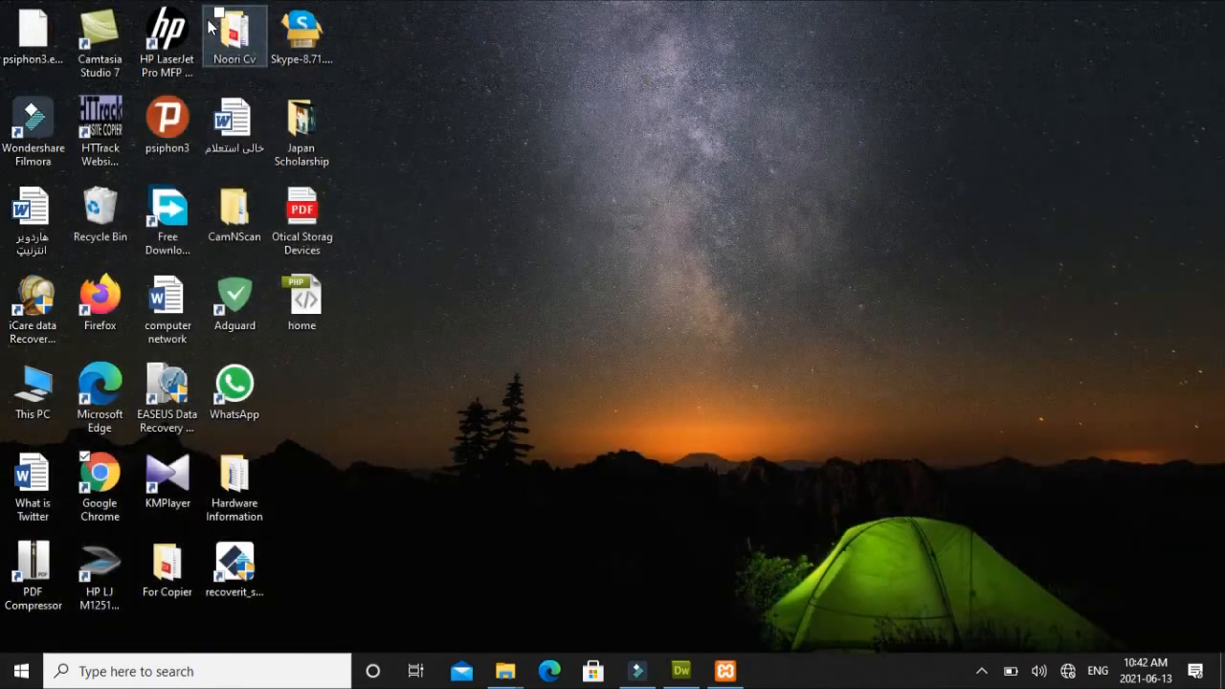
right_click(530, 439)
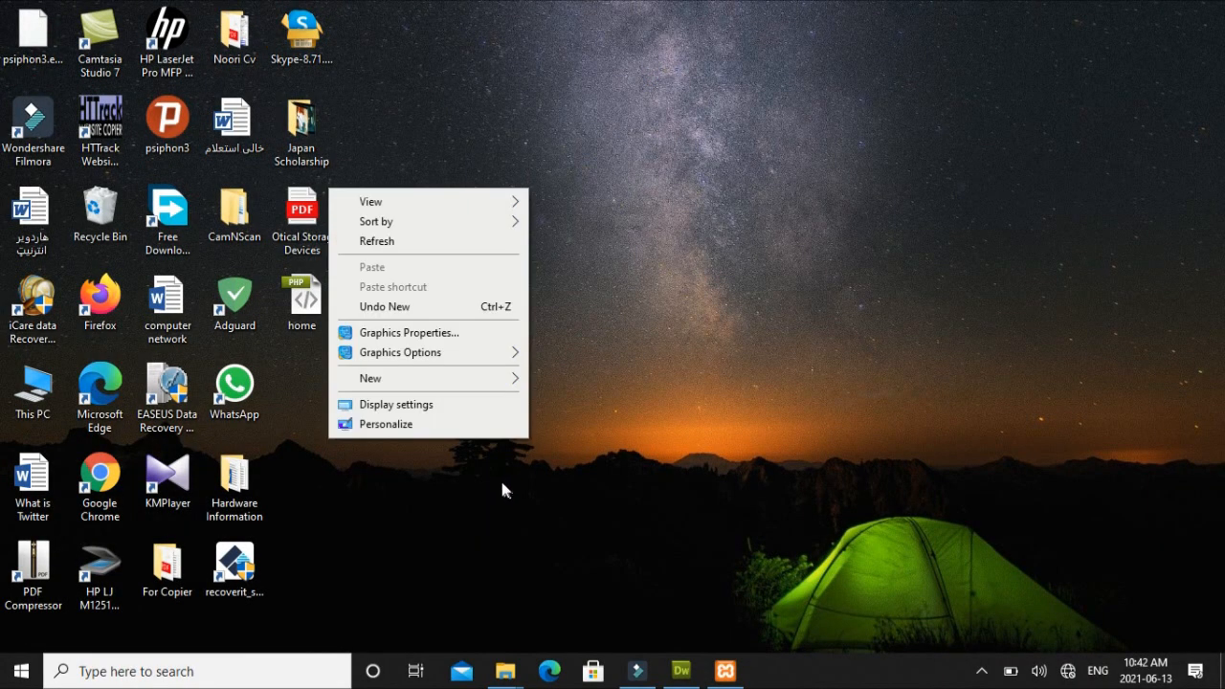
left_click(419, 244)
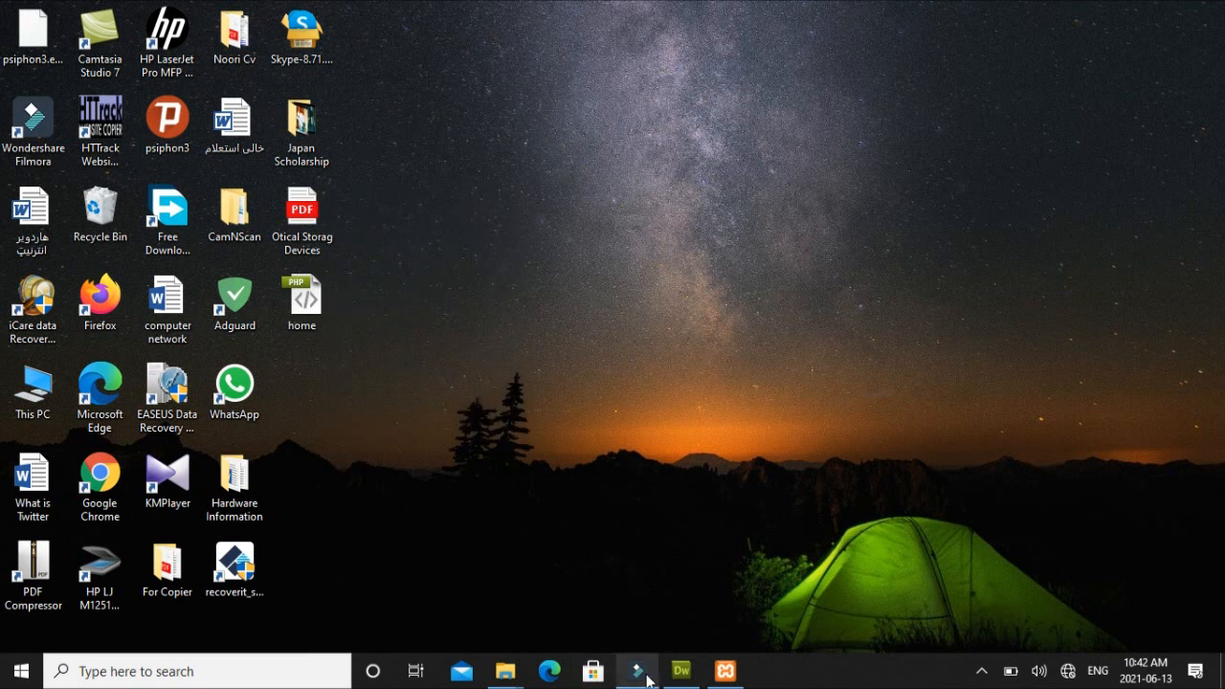
mouse_move(688, 677)
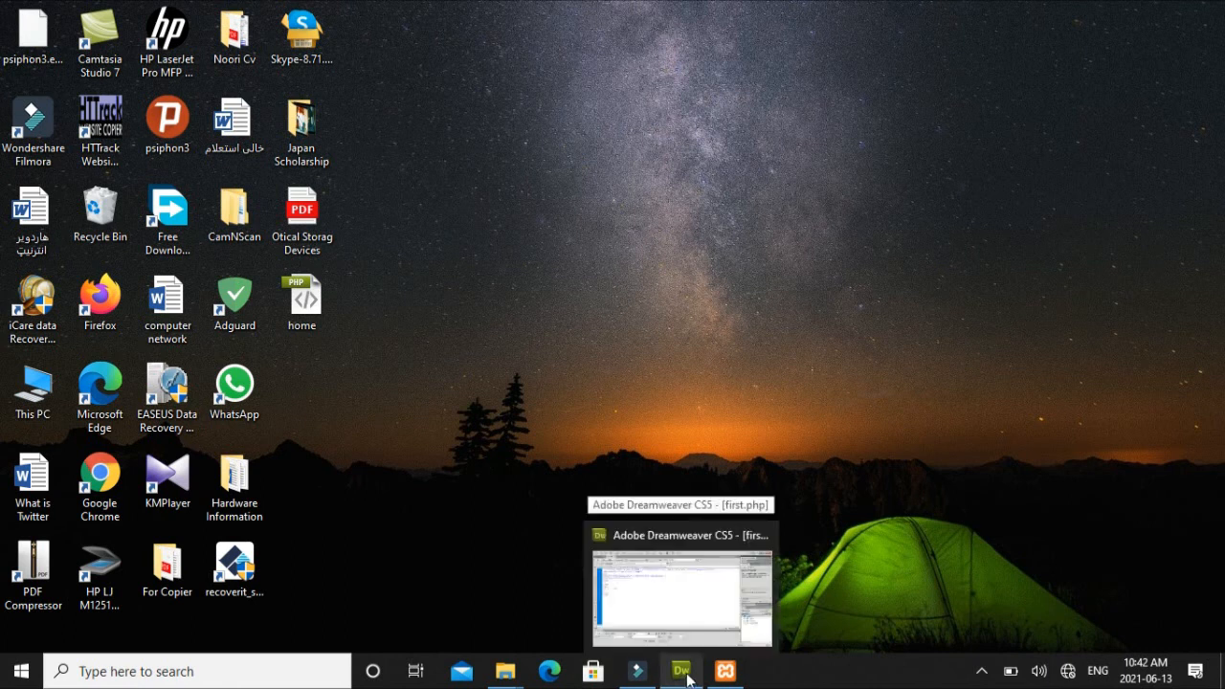